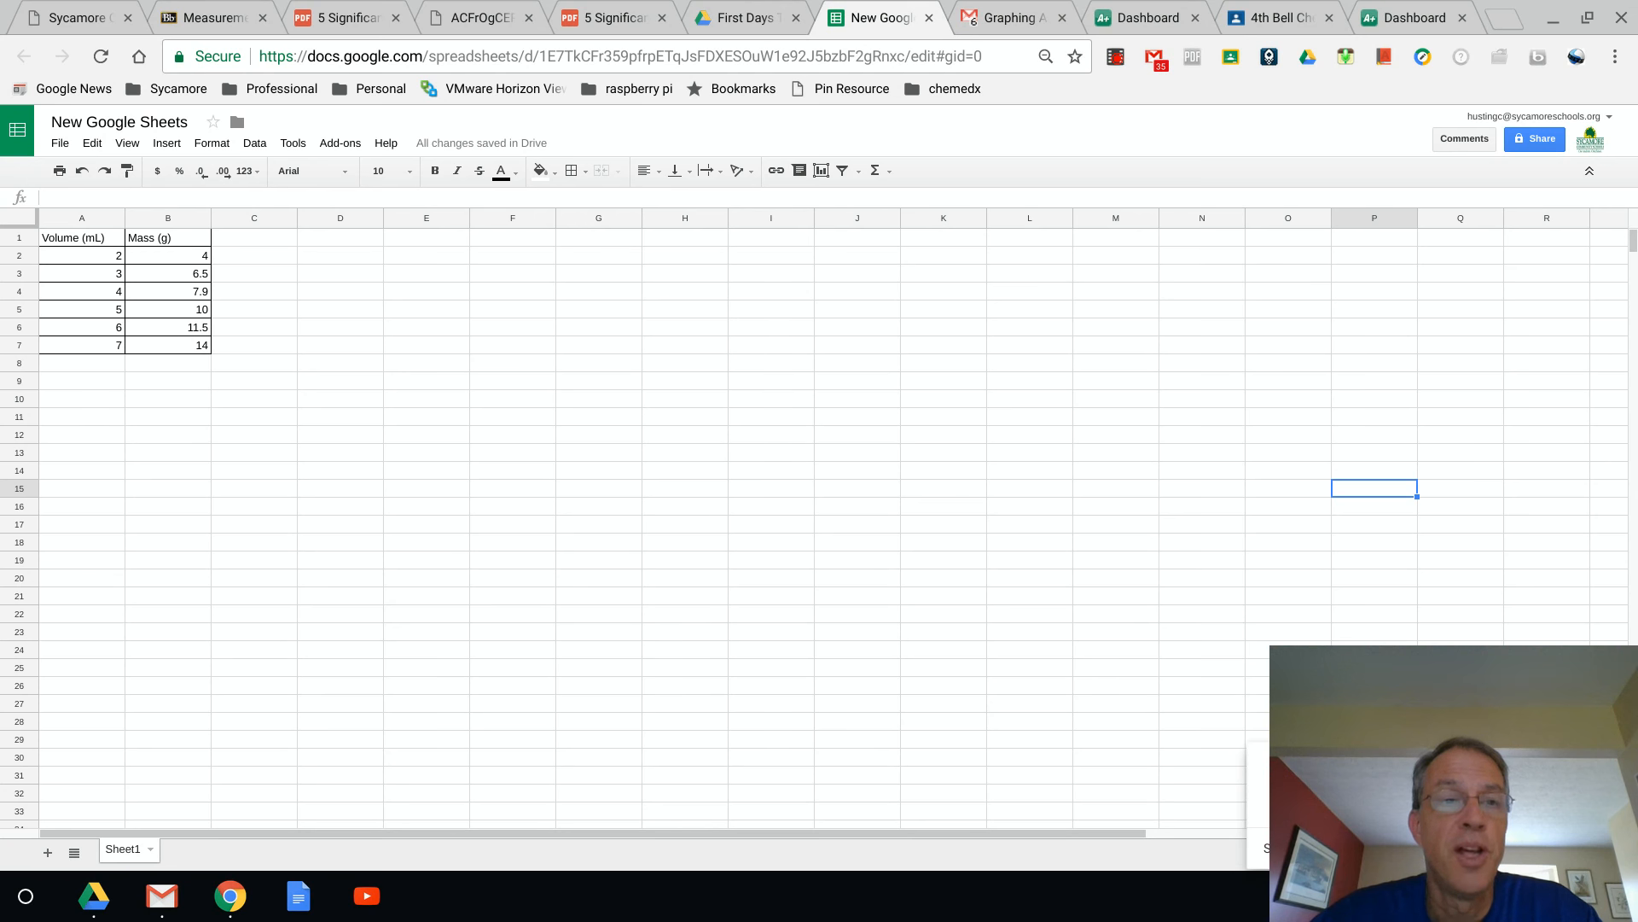
- Insert a chart from the volume and mass data in A1:B7
{"action": "left_click", "coordinate": [141, 118]}
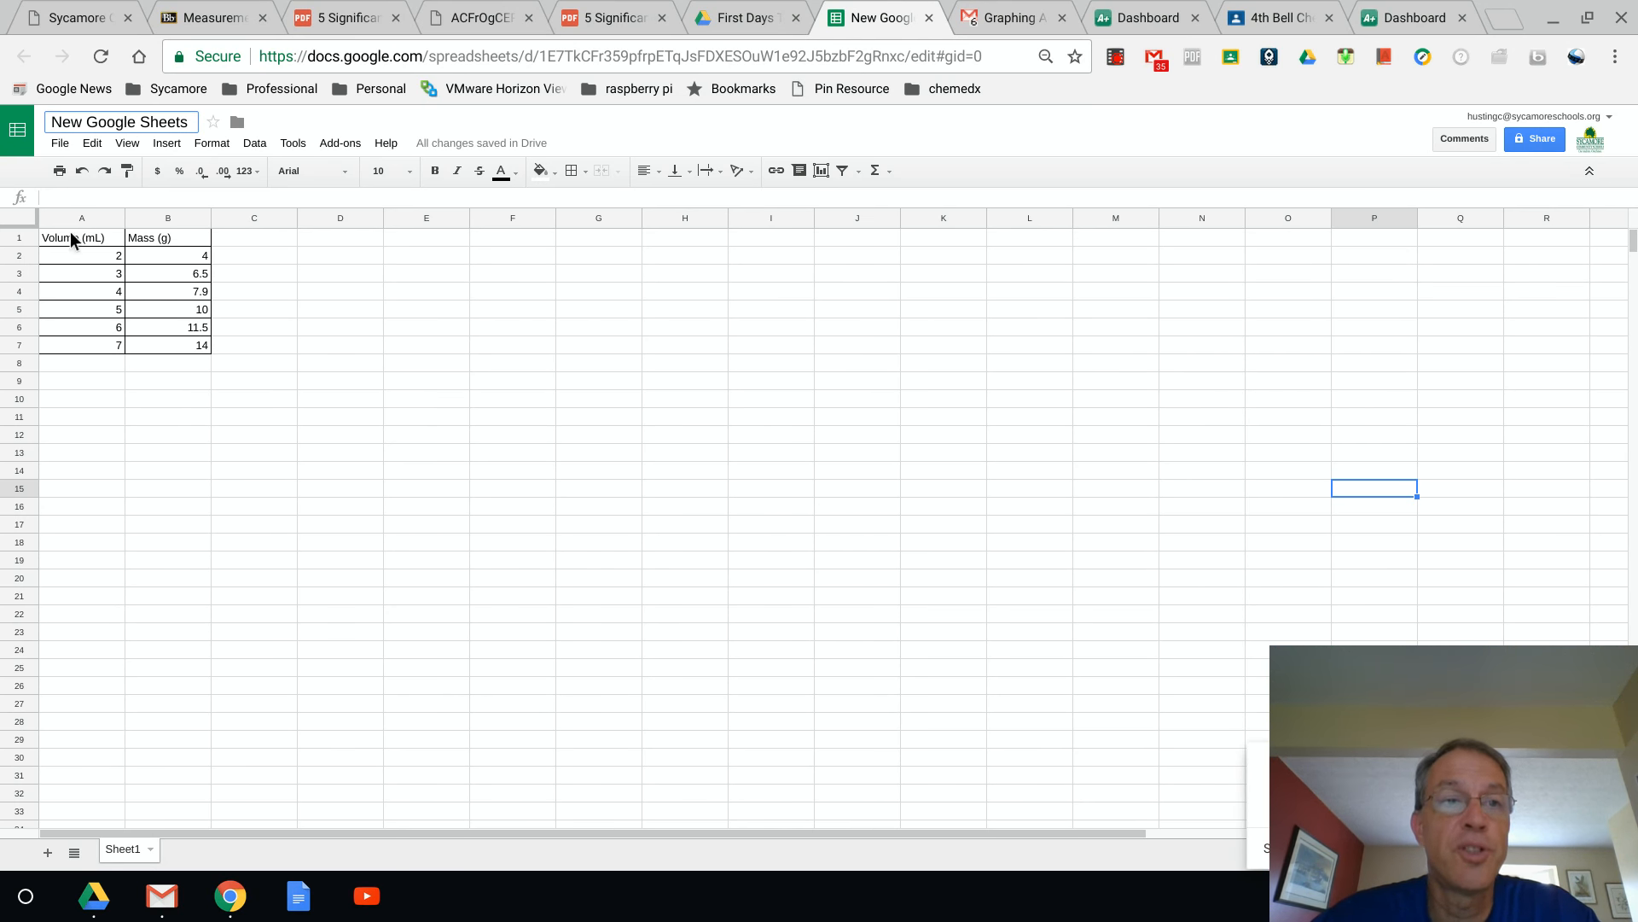
{"action": "left_click_drag", "start_coordinate": [71, 238], "coordinate": [167, 341]}
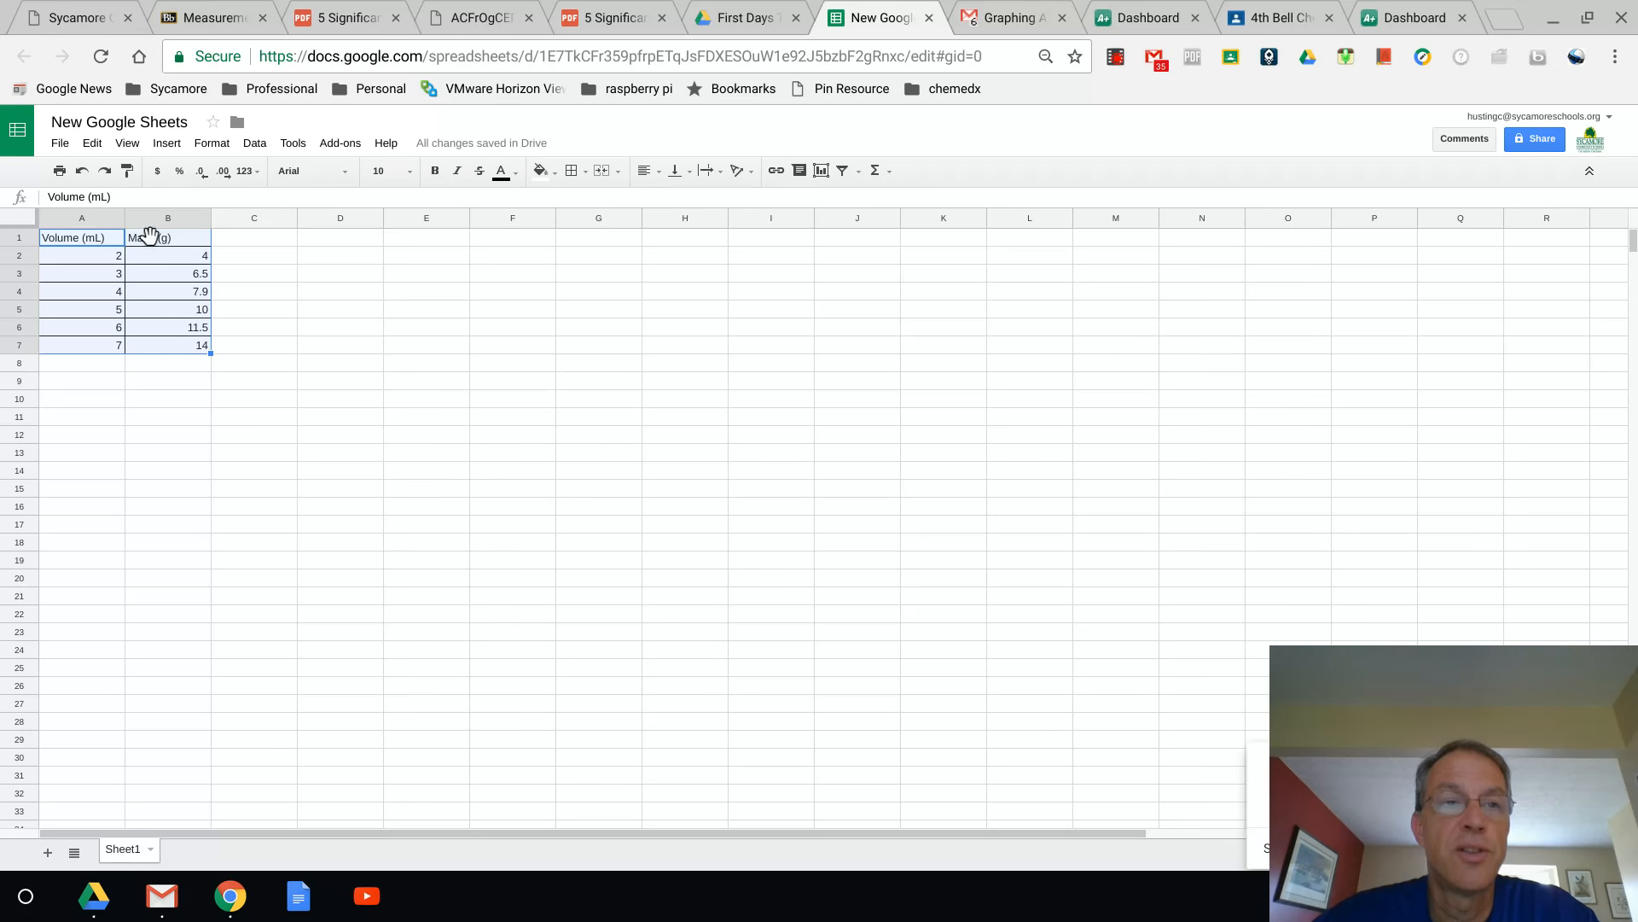
{"action": "left_click", "coordinate": [162, 145]}
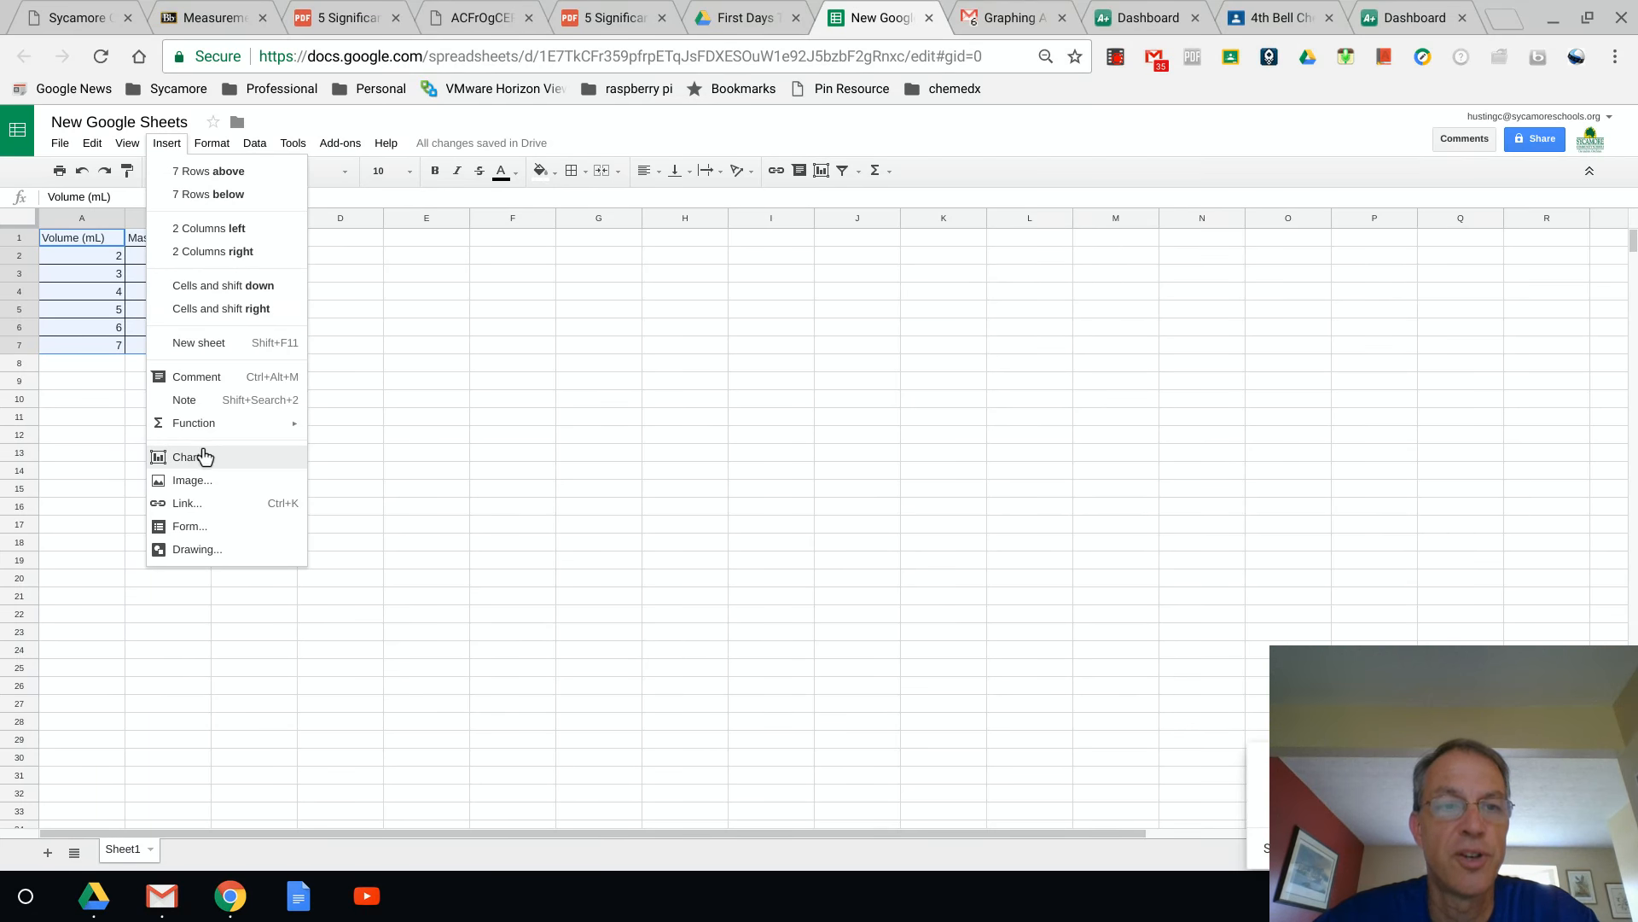
{"action": "left_click", "coordinate": [203, 461]}
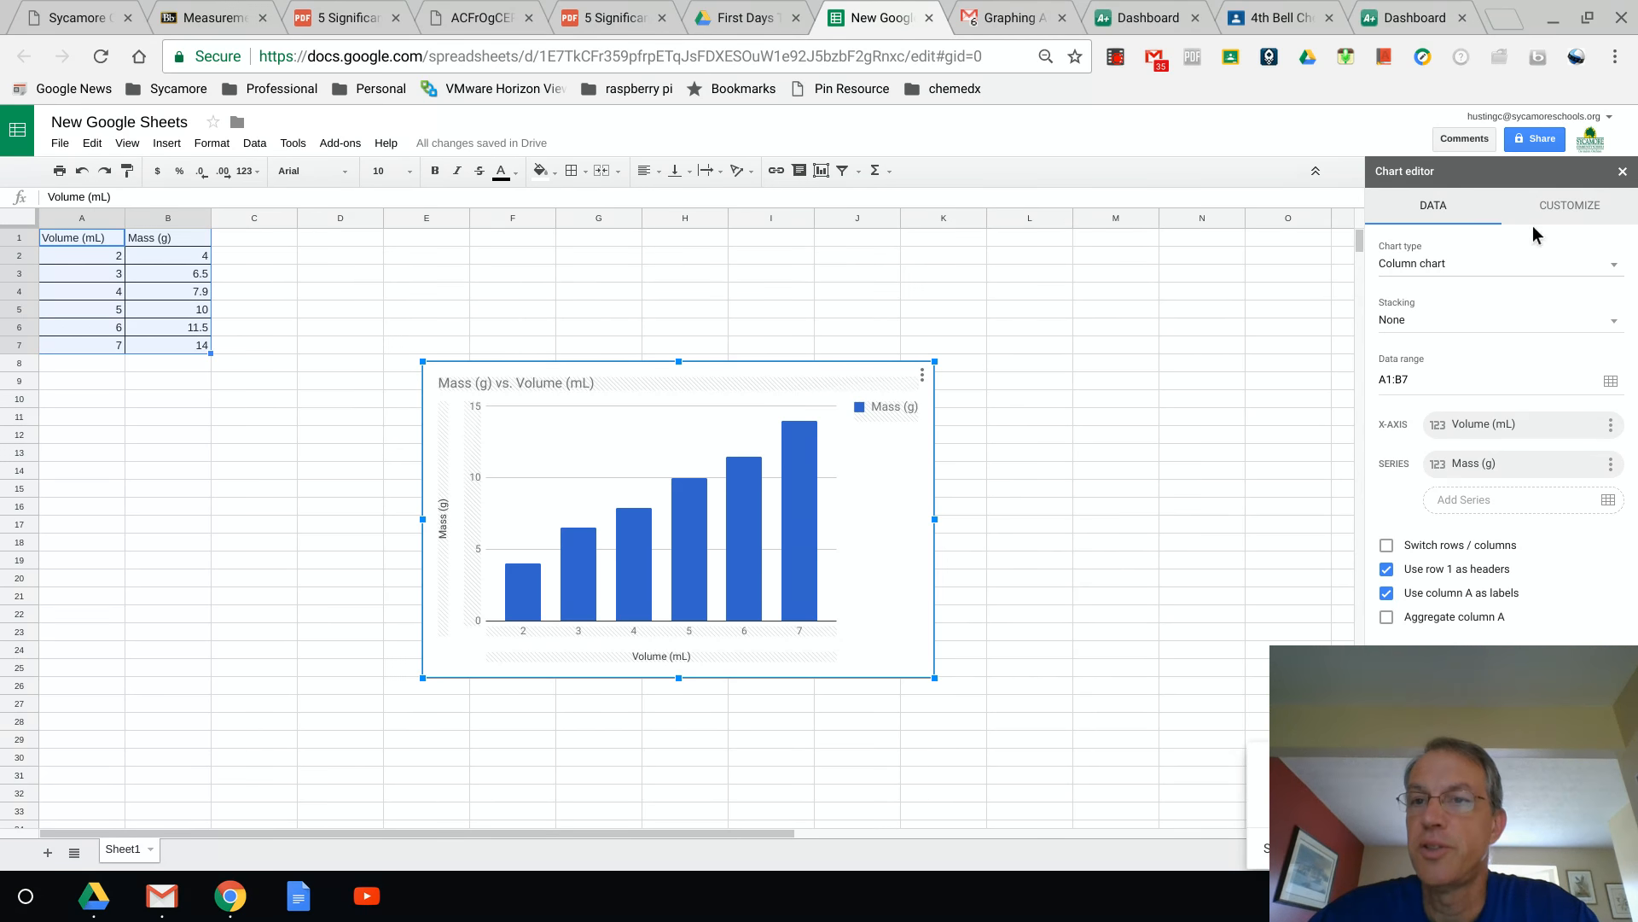
- Change the chart type from column to scatter chart
{"action": "left_click", "coordinate": [1615, 266]}
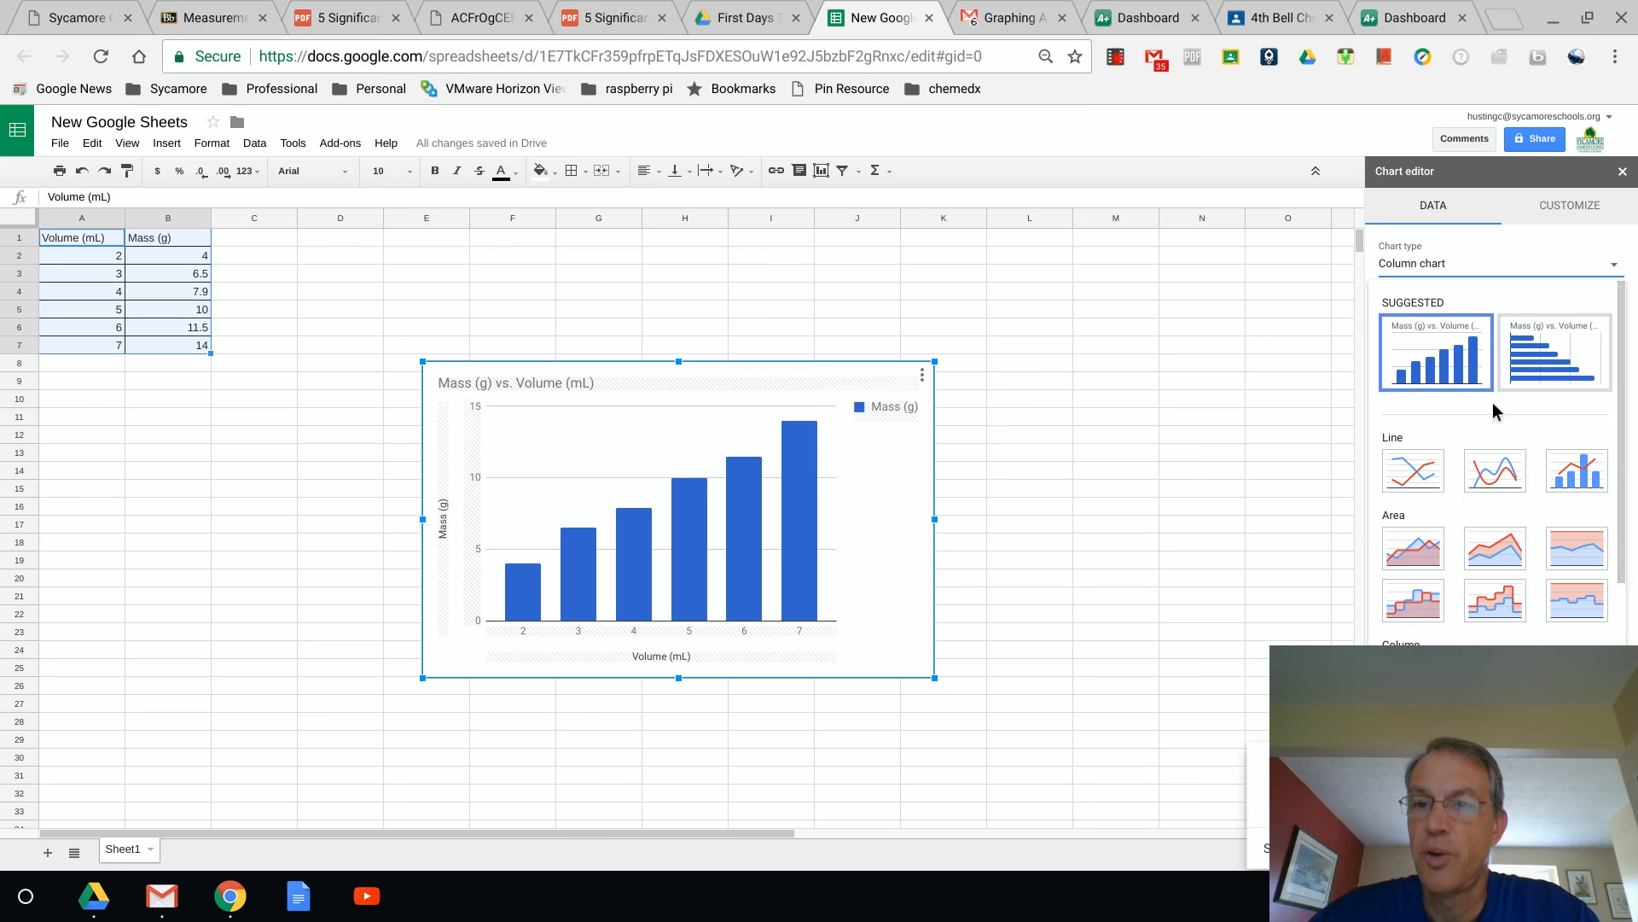
{"action": "scroll", "coordinate": [1445, 468], "scroll_direction": "down", "scroll_amount": 2}
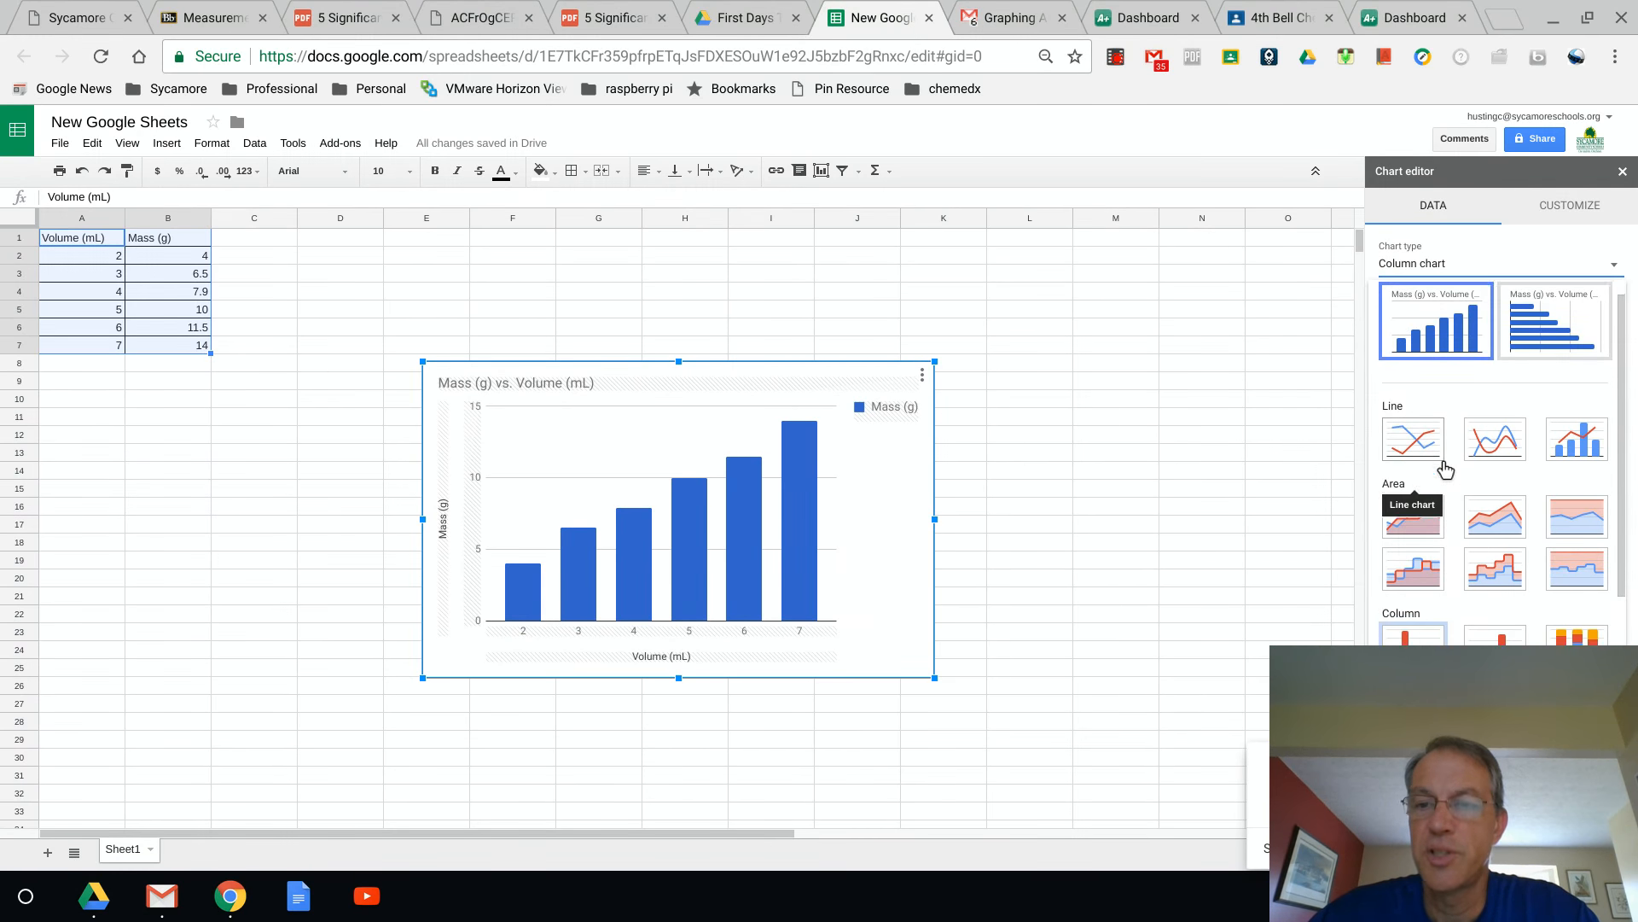
{"action": "scroll", "coordinate": [1442, 466], "scroll_direction": "down", "scroll_amount": 4}
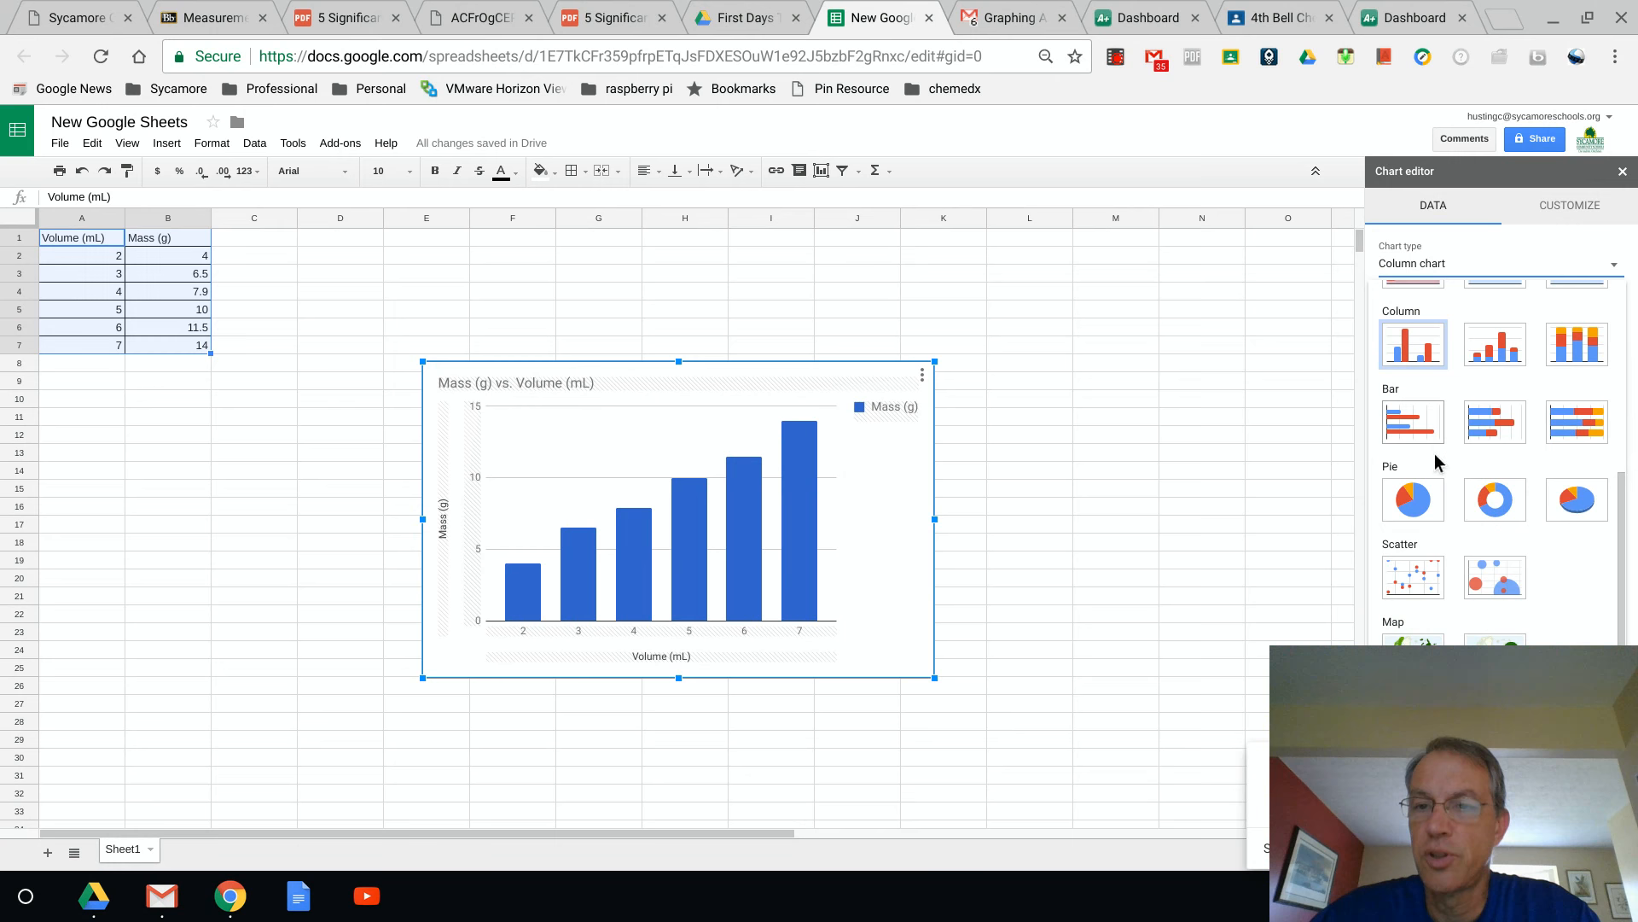
{"action": "left_click", "coordinate": [1412, 588]}
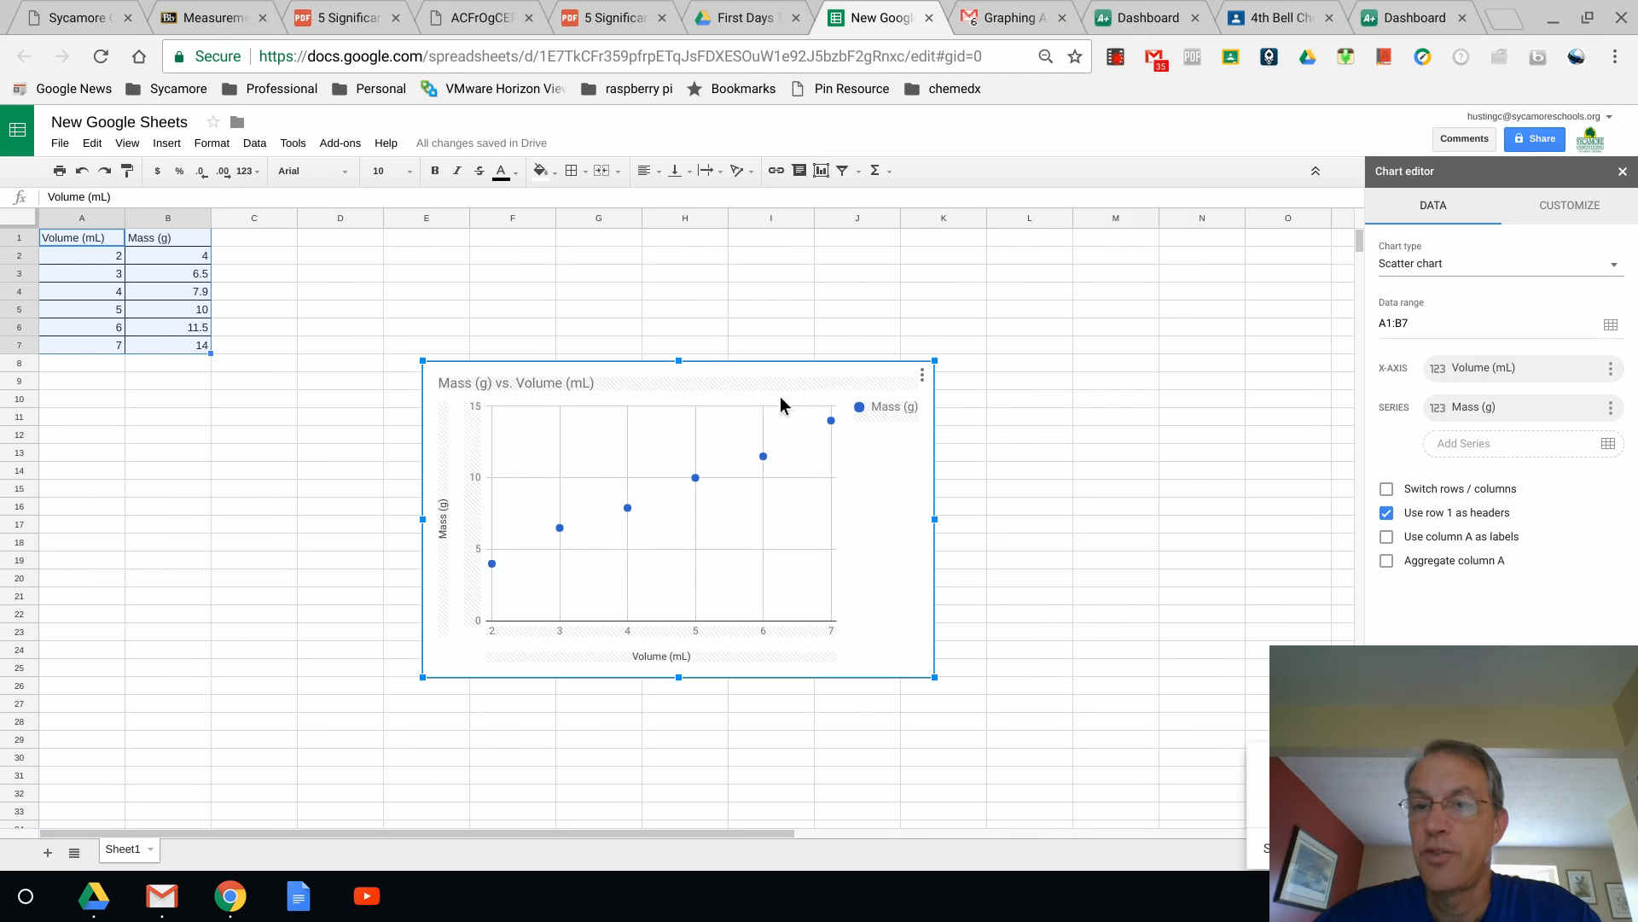
- Extend the chart title to read "Mass (g) vs. Volume (mL) a substance"
{"action": "left_click", "coordinate": [1587, 207]}
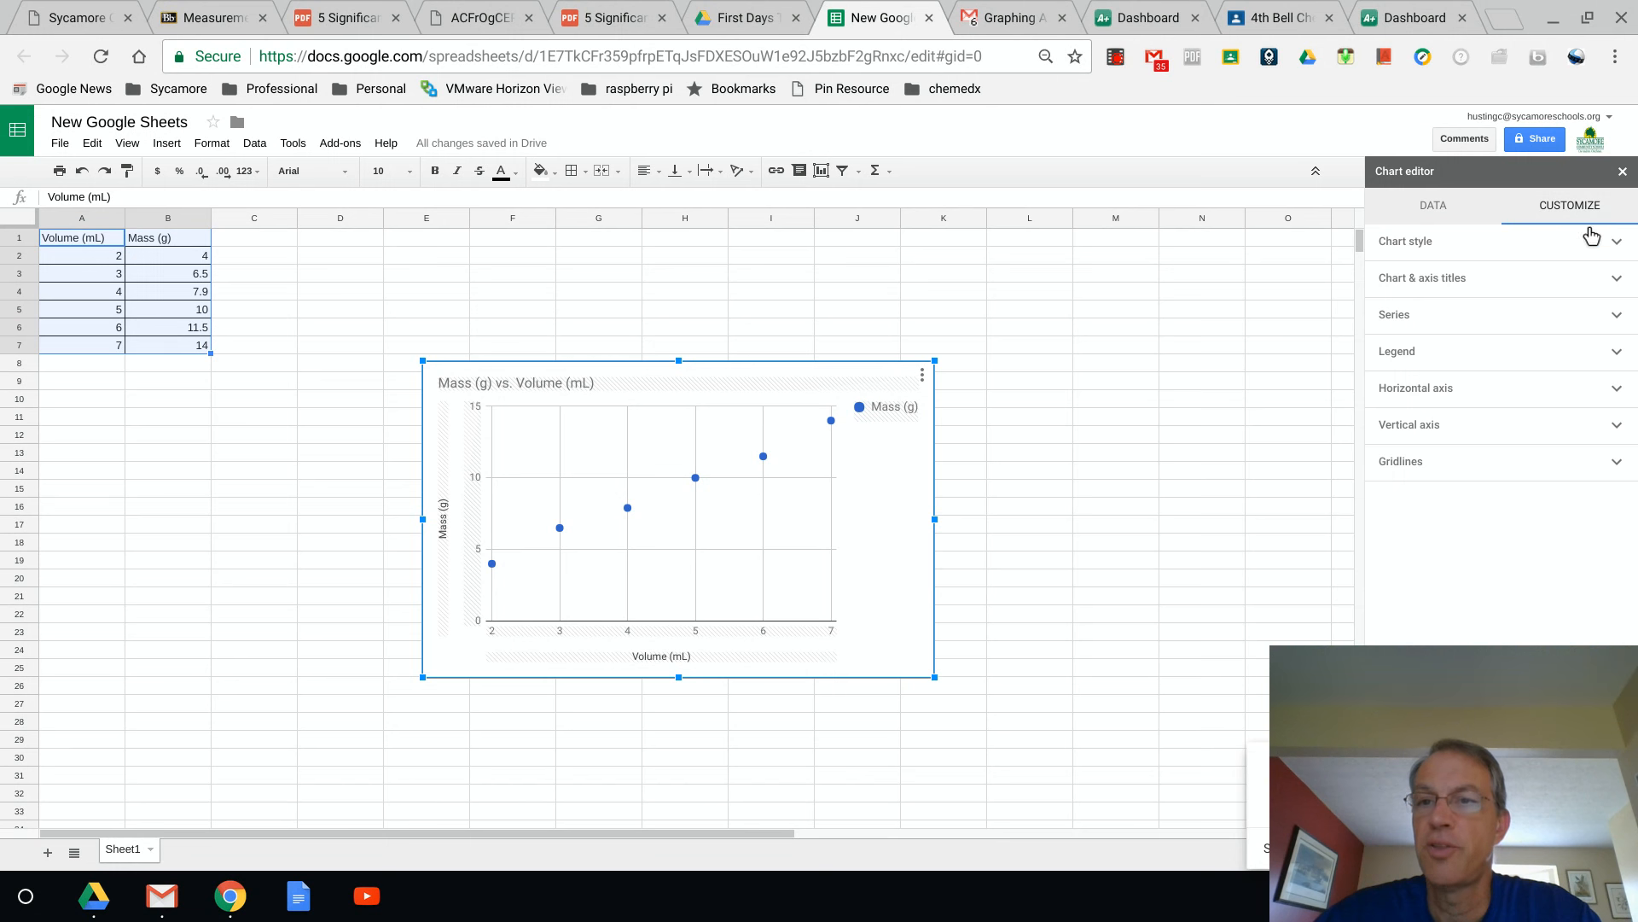
{"action": "left_click", "coordinate": [1617, 244]}
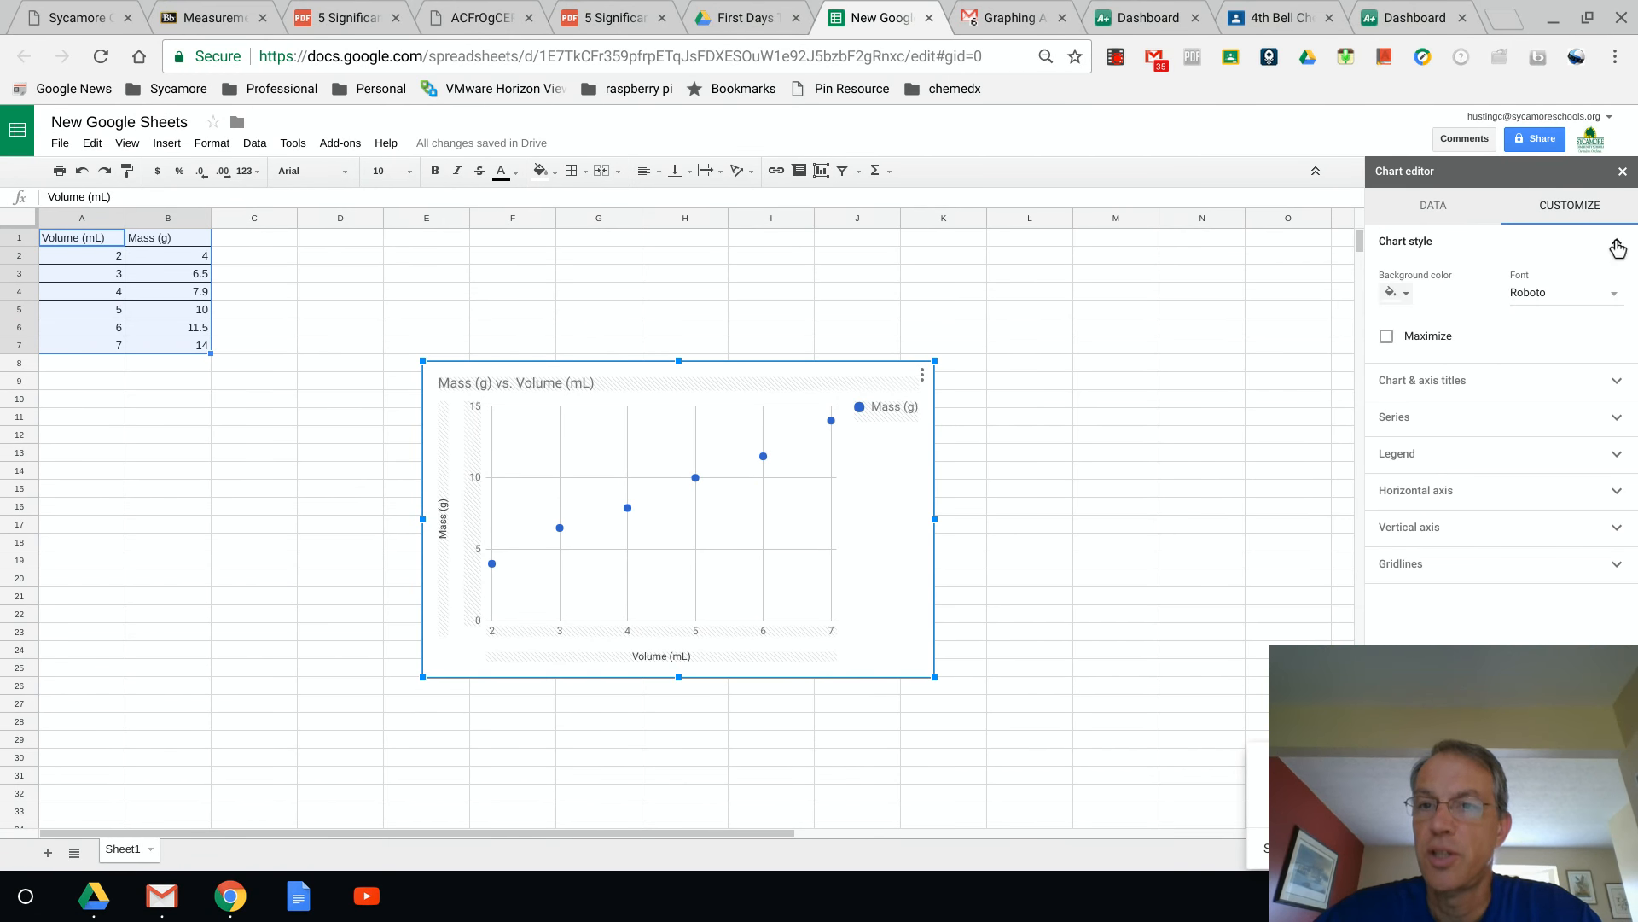
{"action": "left_click", "coordinate": [1612, 381]}
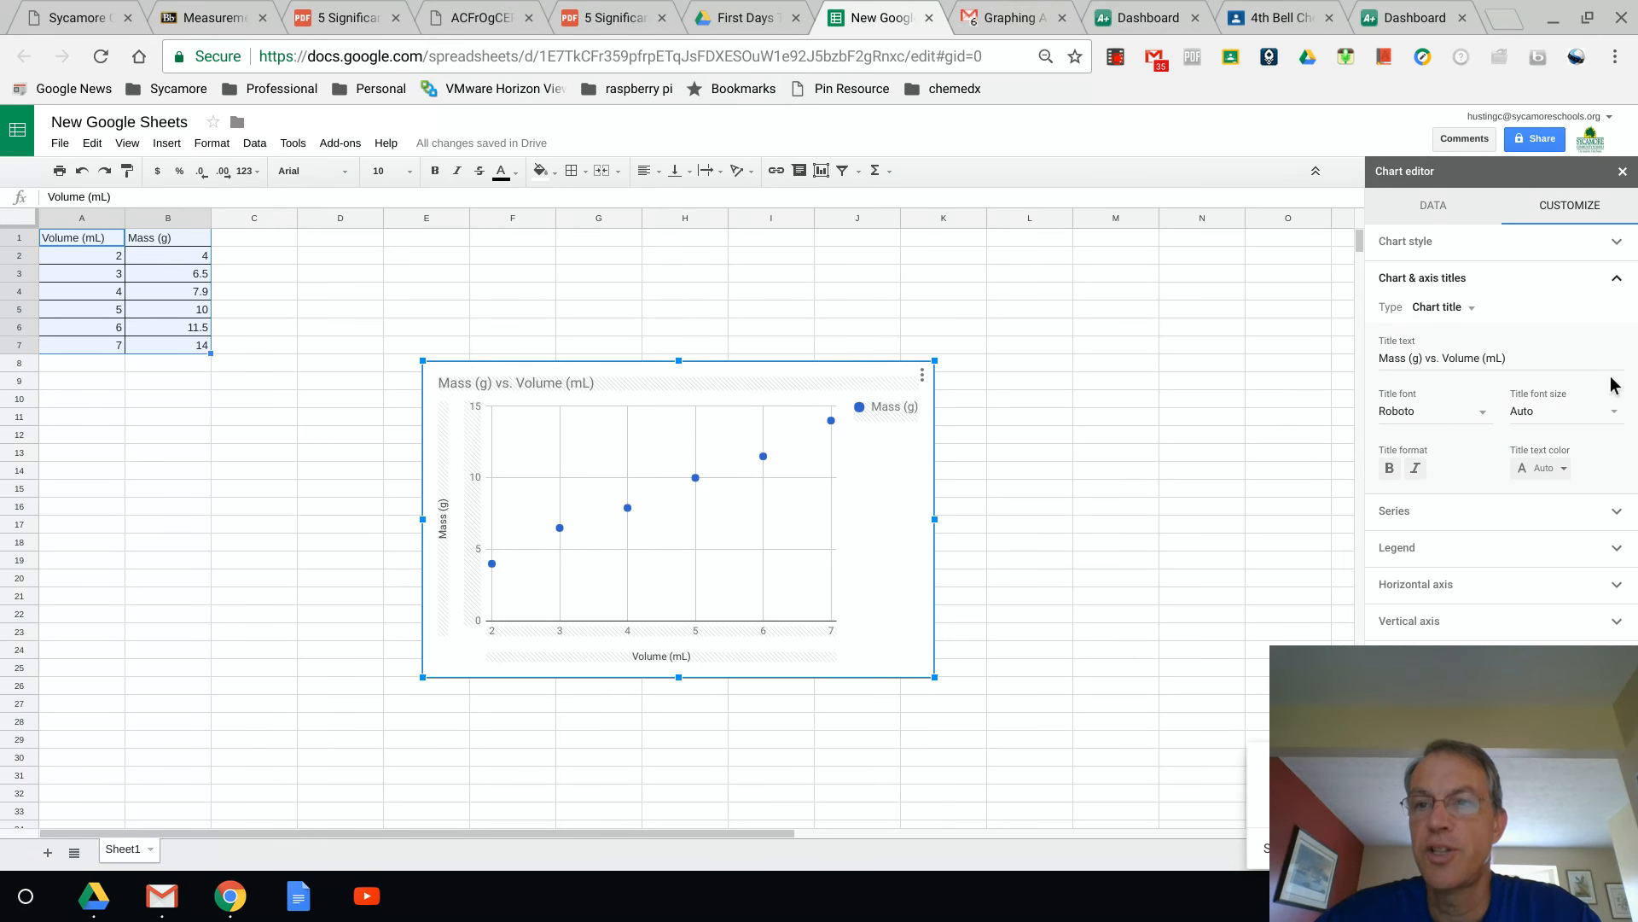
{"action": "left_click", "coordinate": [1541, 356]}
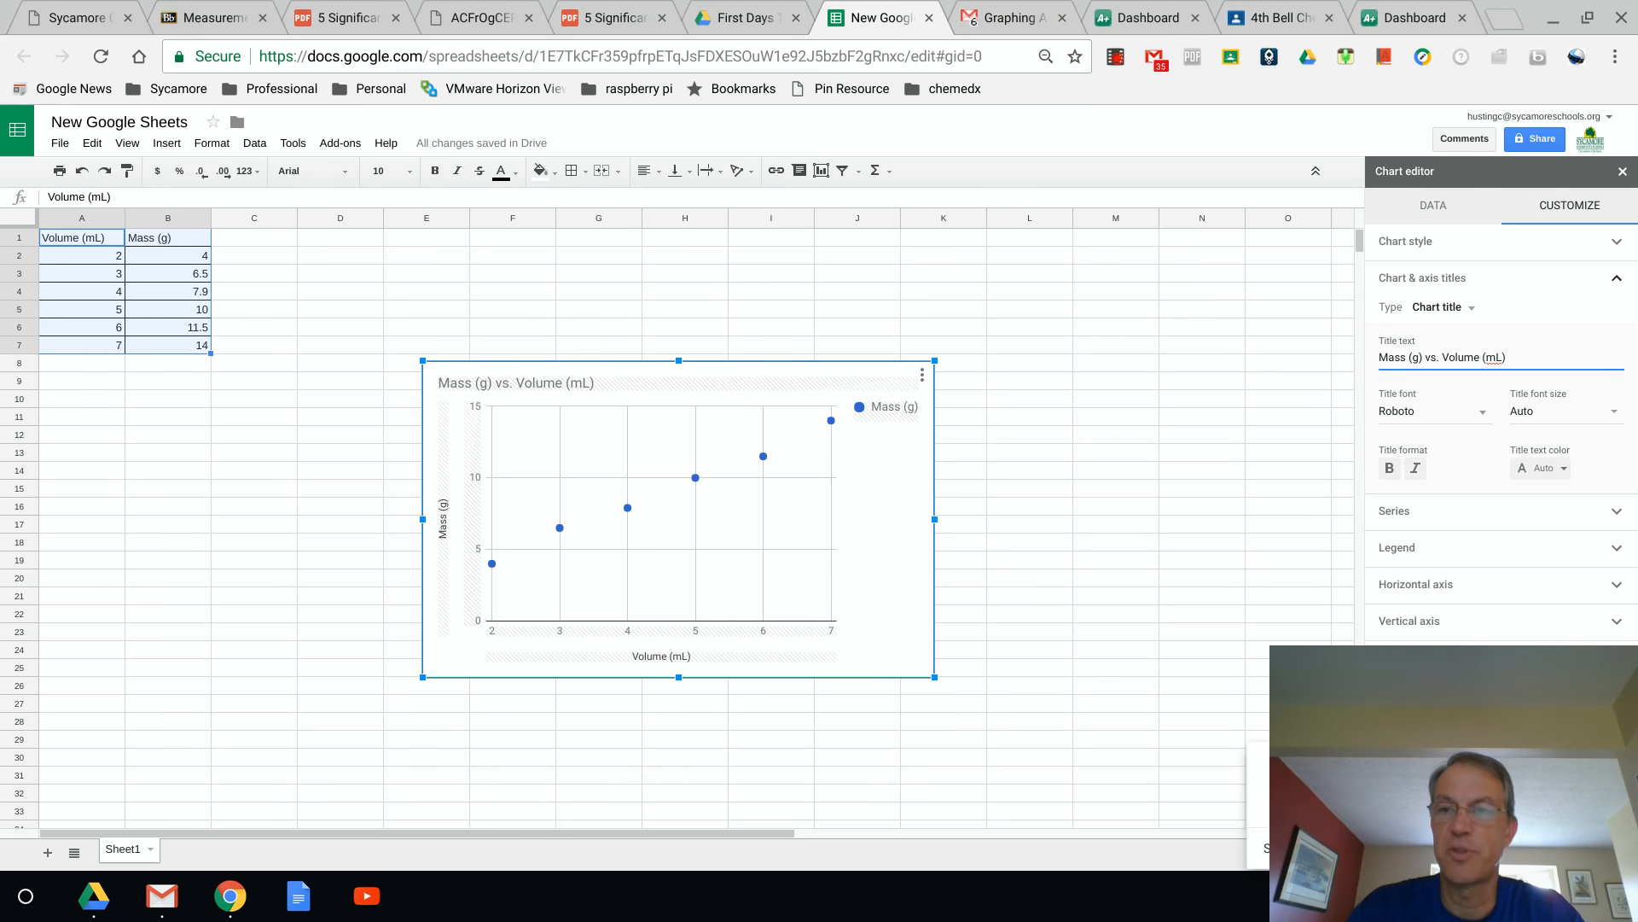
{"action": "type", "text": "a subst"}
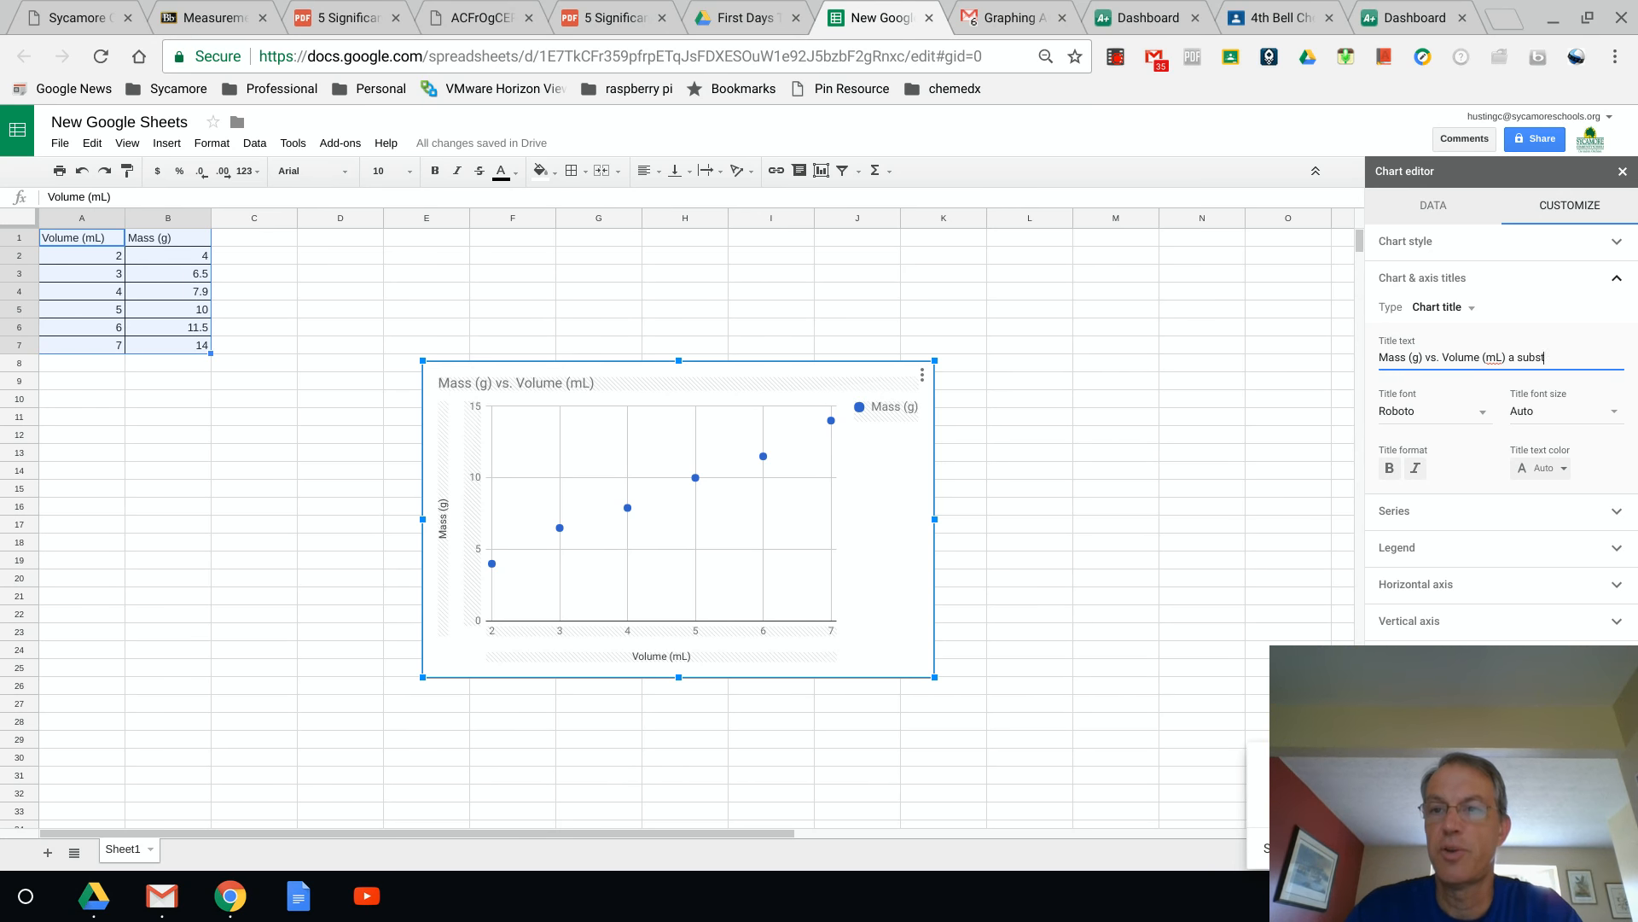
{"action": "type", "text": "ance"}
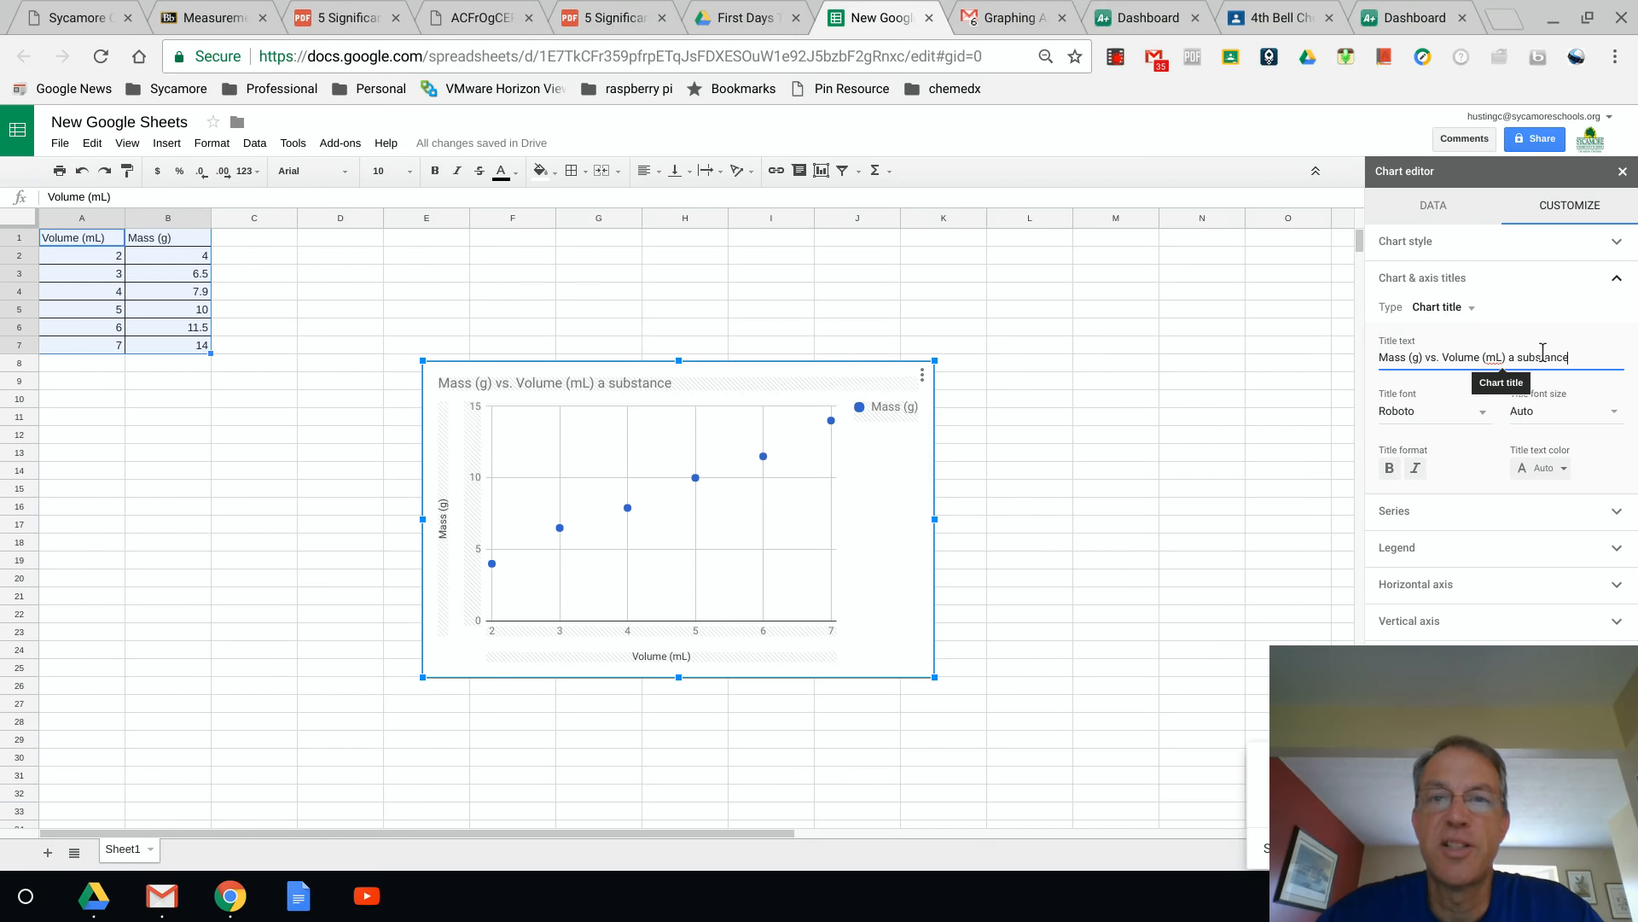
{"action": "left_click", "coordinate": [1618, 281]}
{"action": "left_click", "coordinate": [1618, 282]}
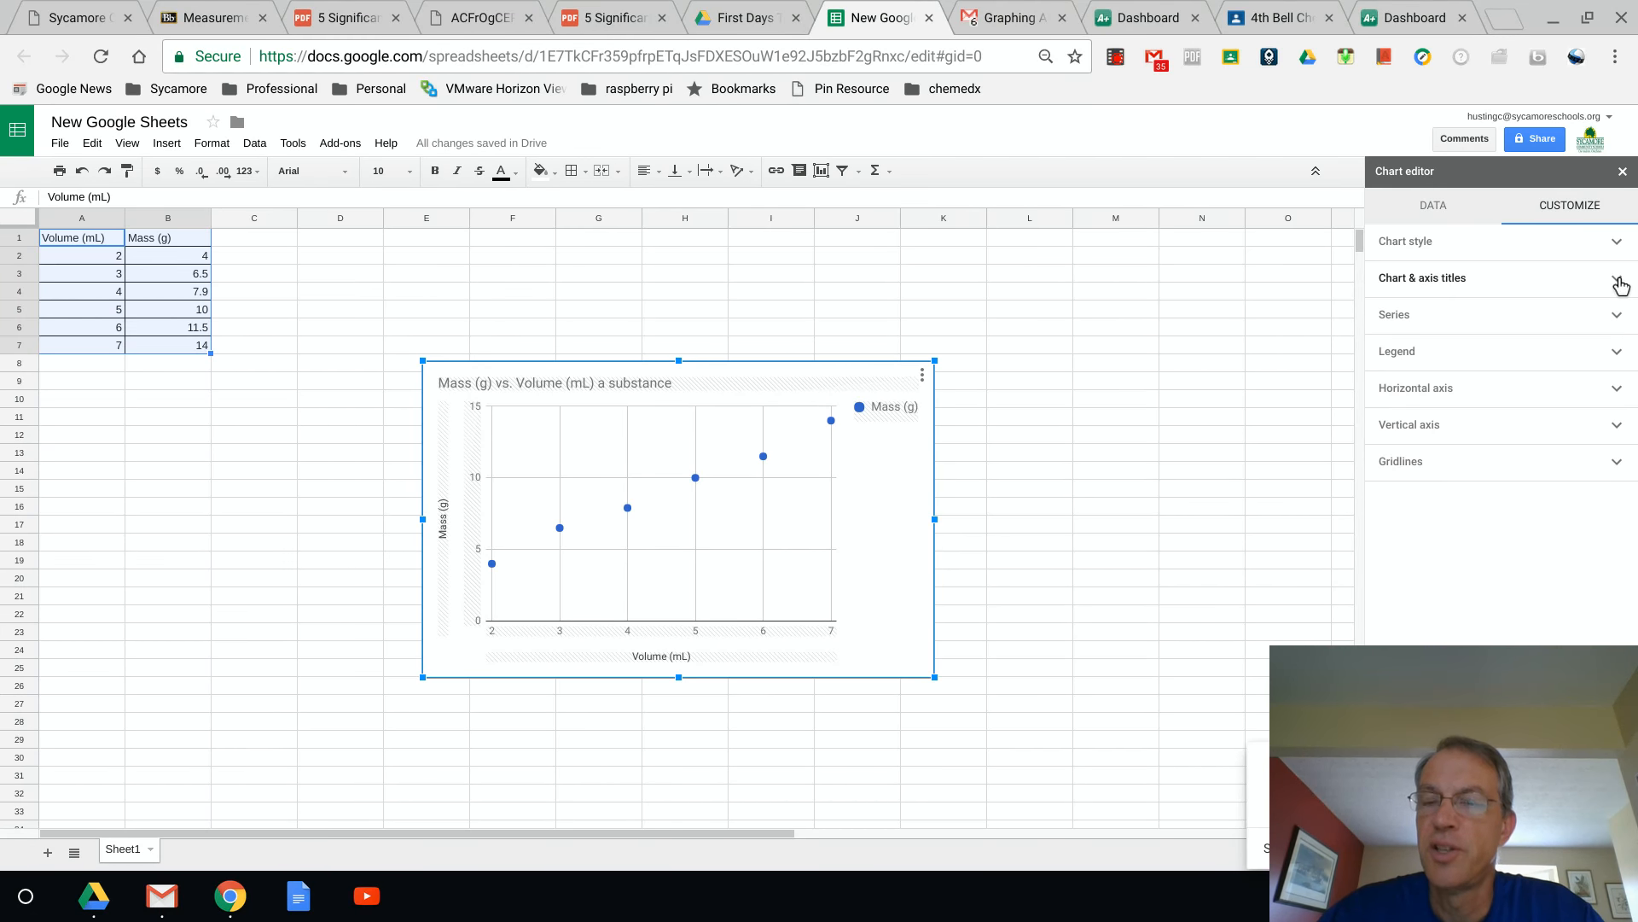
- Add a trendline of type Linear to the Mass (g) series
{"action": "left_click", "coordinate": [1619, 319]}
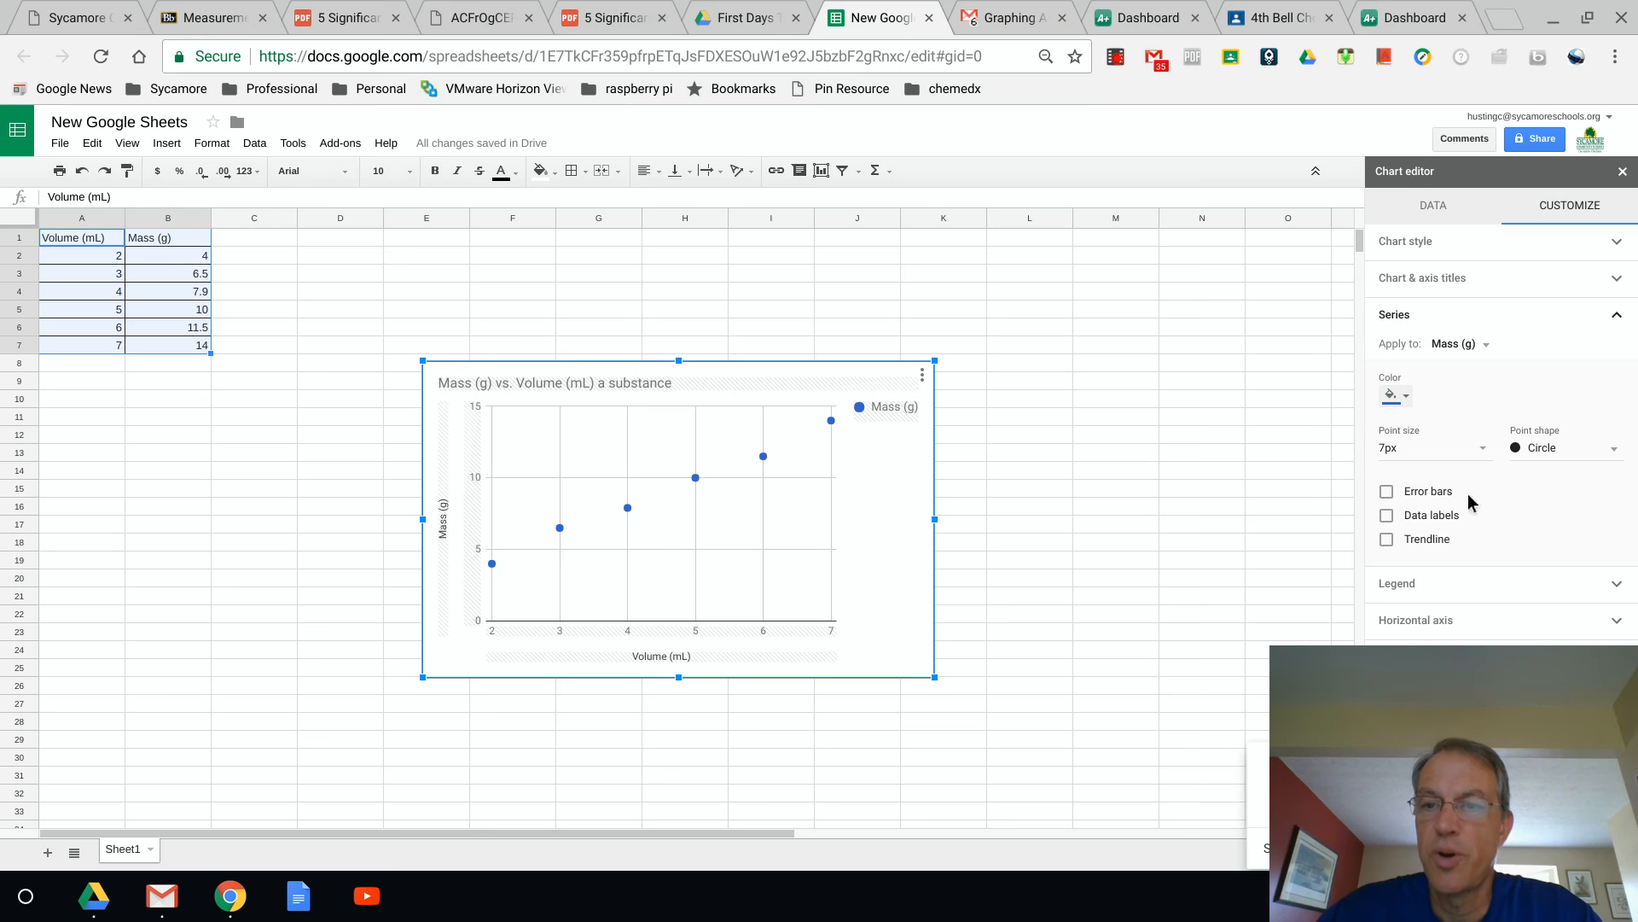
{"action": "left_click", "coordinate": [1387, 541]}
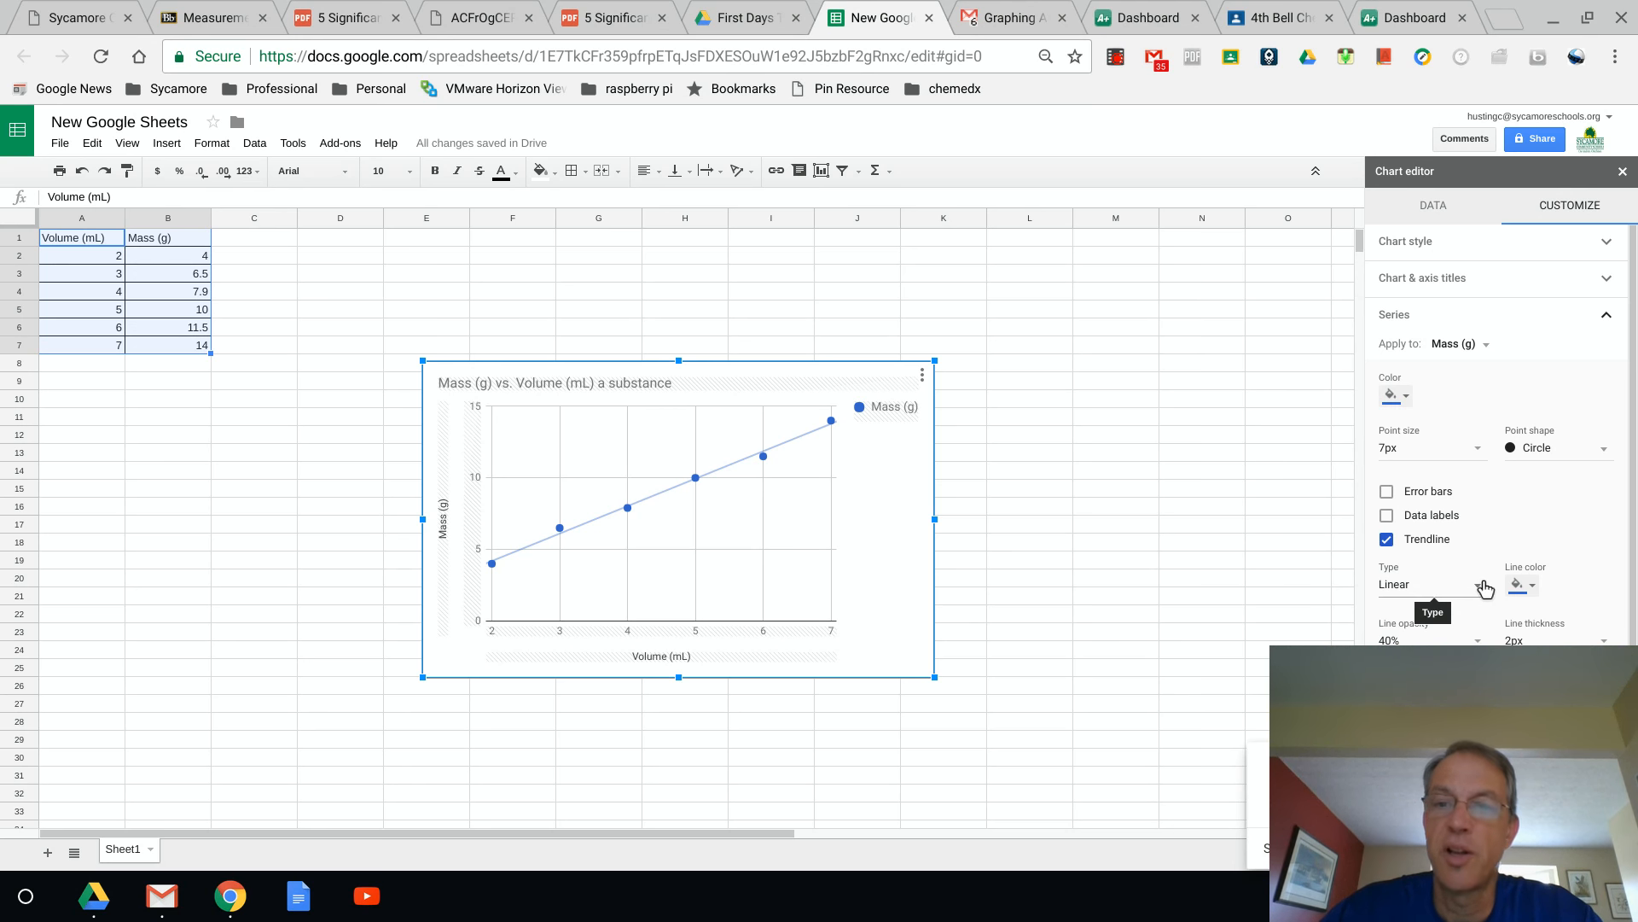
{"action": "left_click", "coordinate": [1476, 587]}
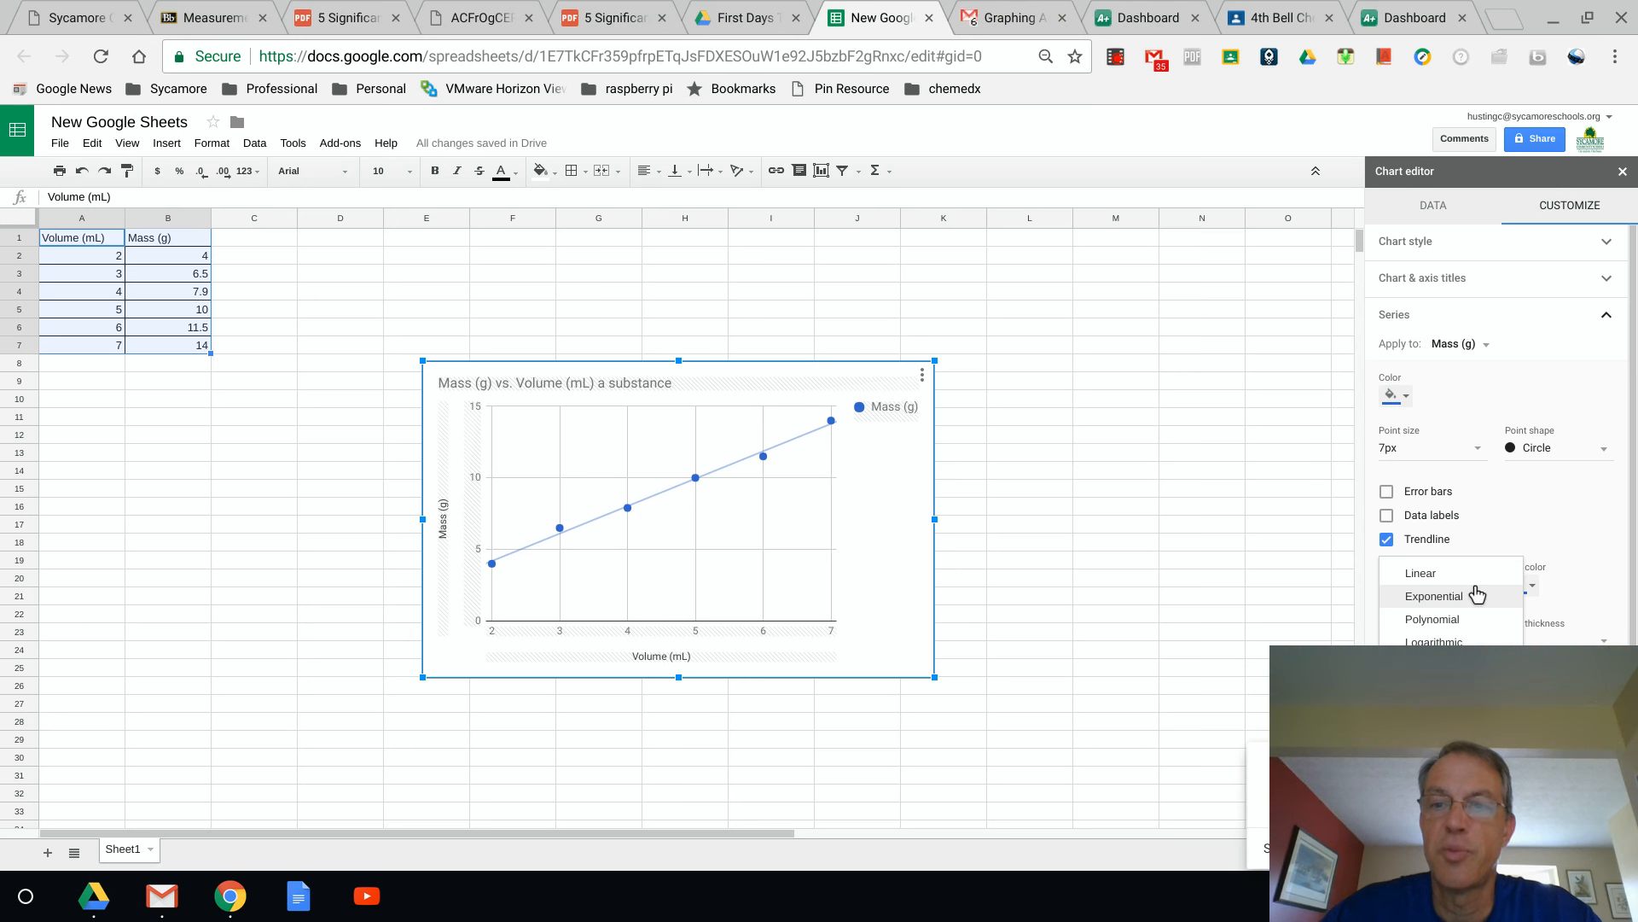
{"action": "left_click", "coordinate": [1466, 573]}
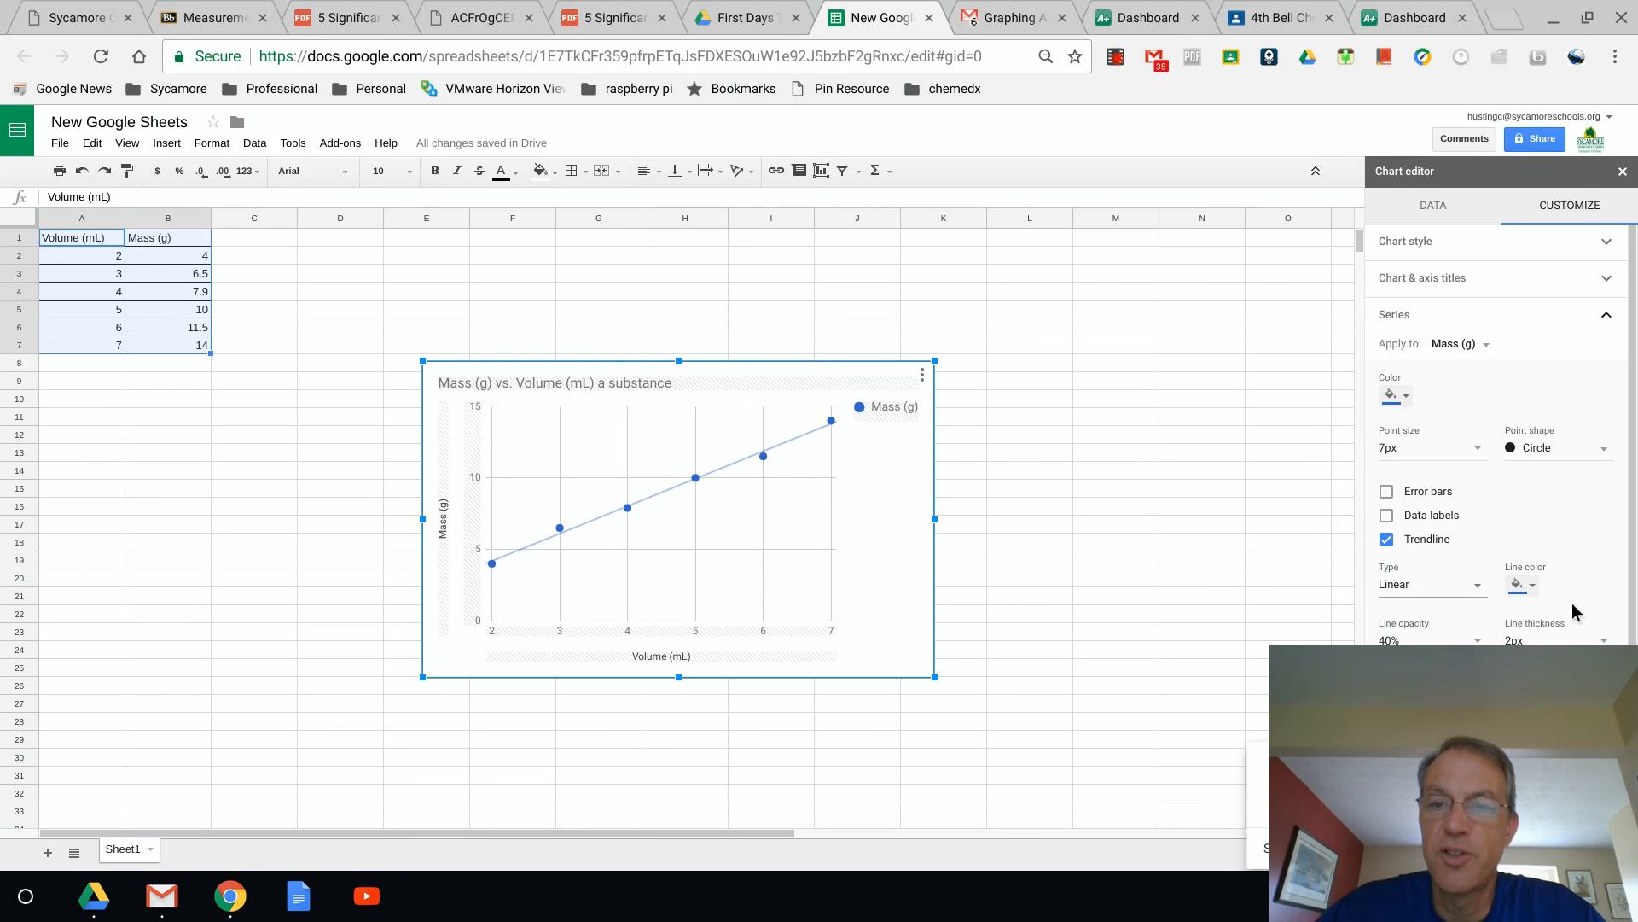
- Label the trendline with its equation and show the R² value in the legend
{"action": "scroll", "coordinate": [1572, 601], "scroll_direction": "down", "scroll_amount": 2}
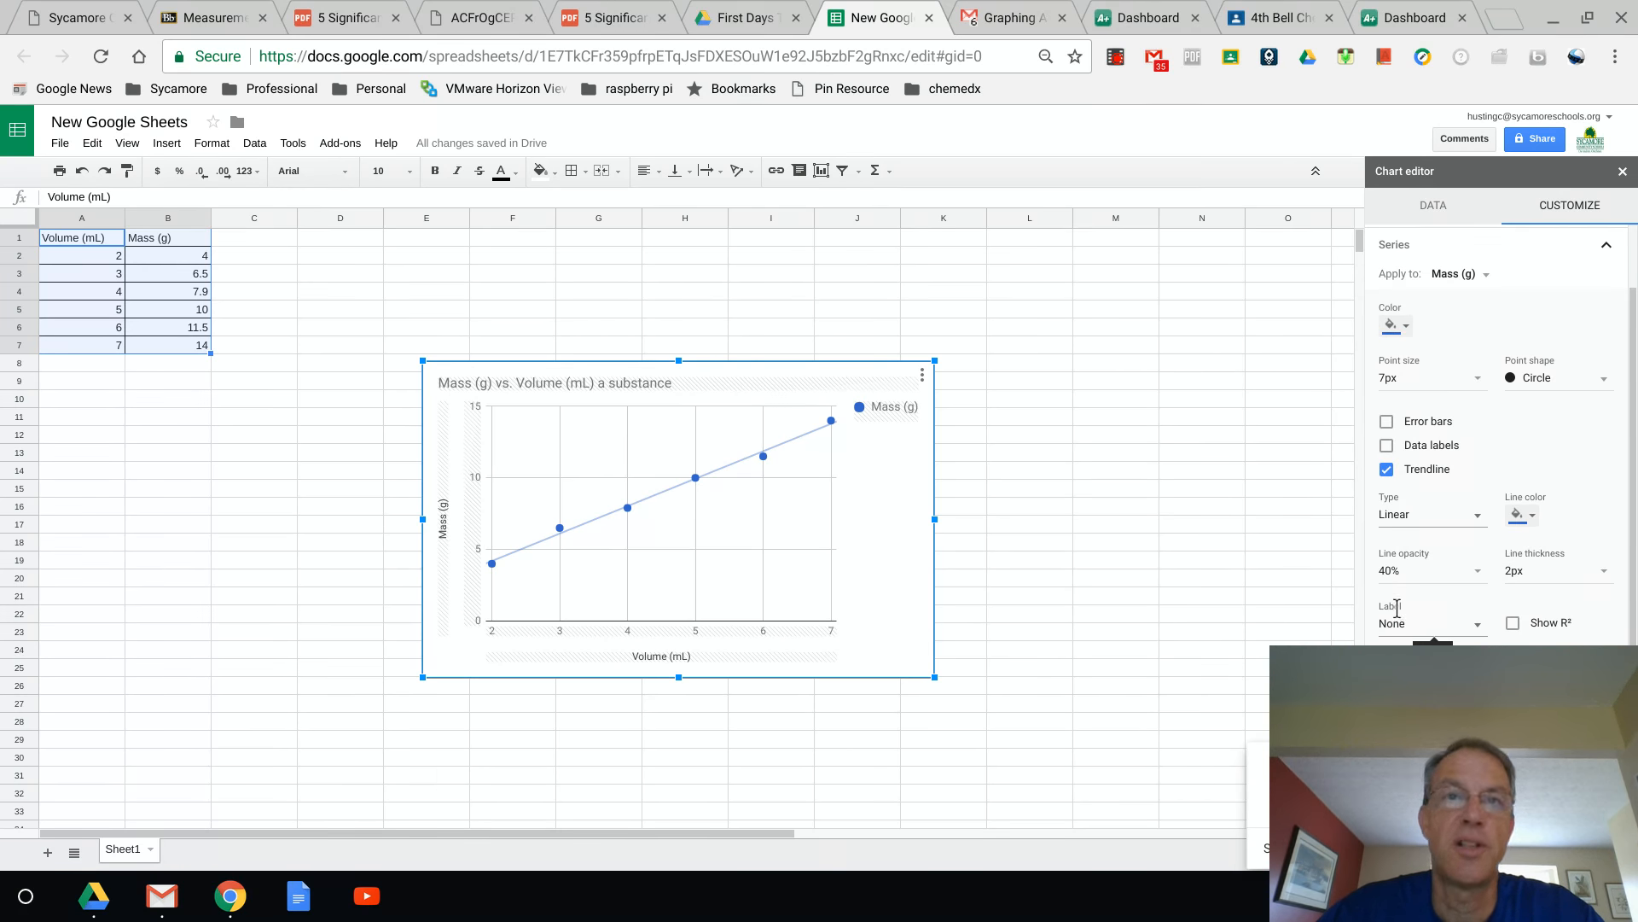
{"action": "left_click", "coordinate": [1477, 629]}
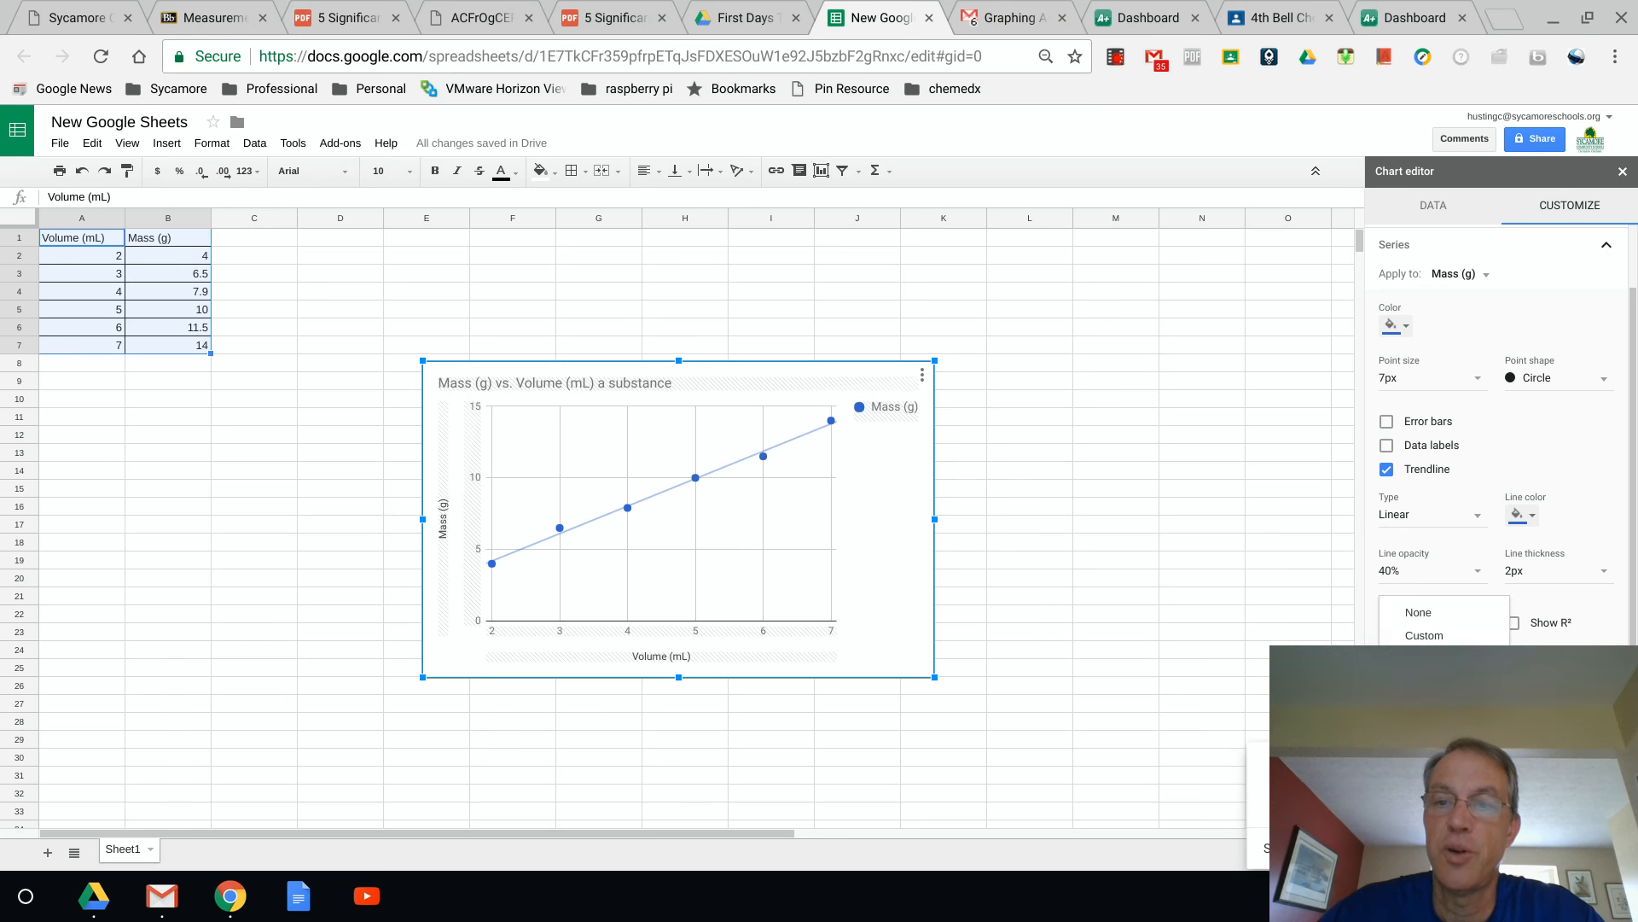
{"action": "left_click", "coordinate": [1442, 658]}
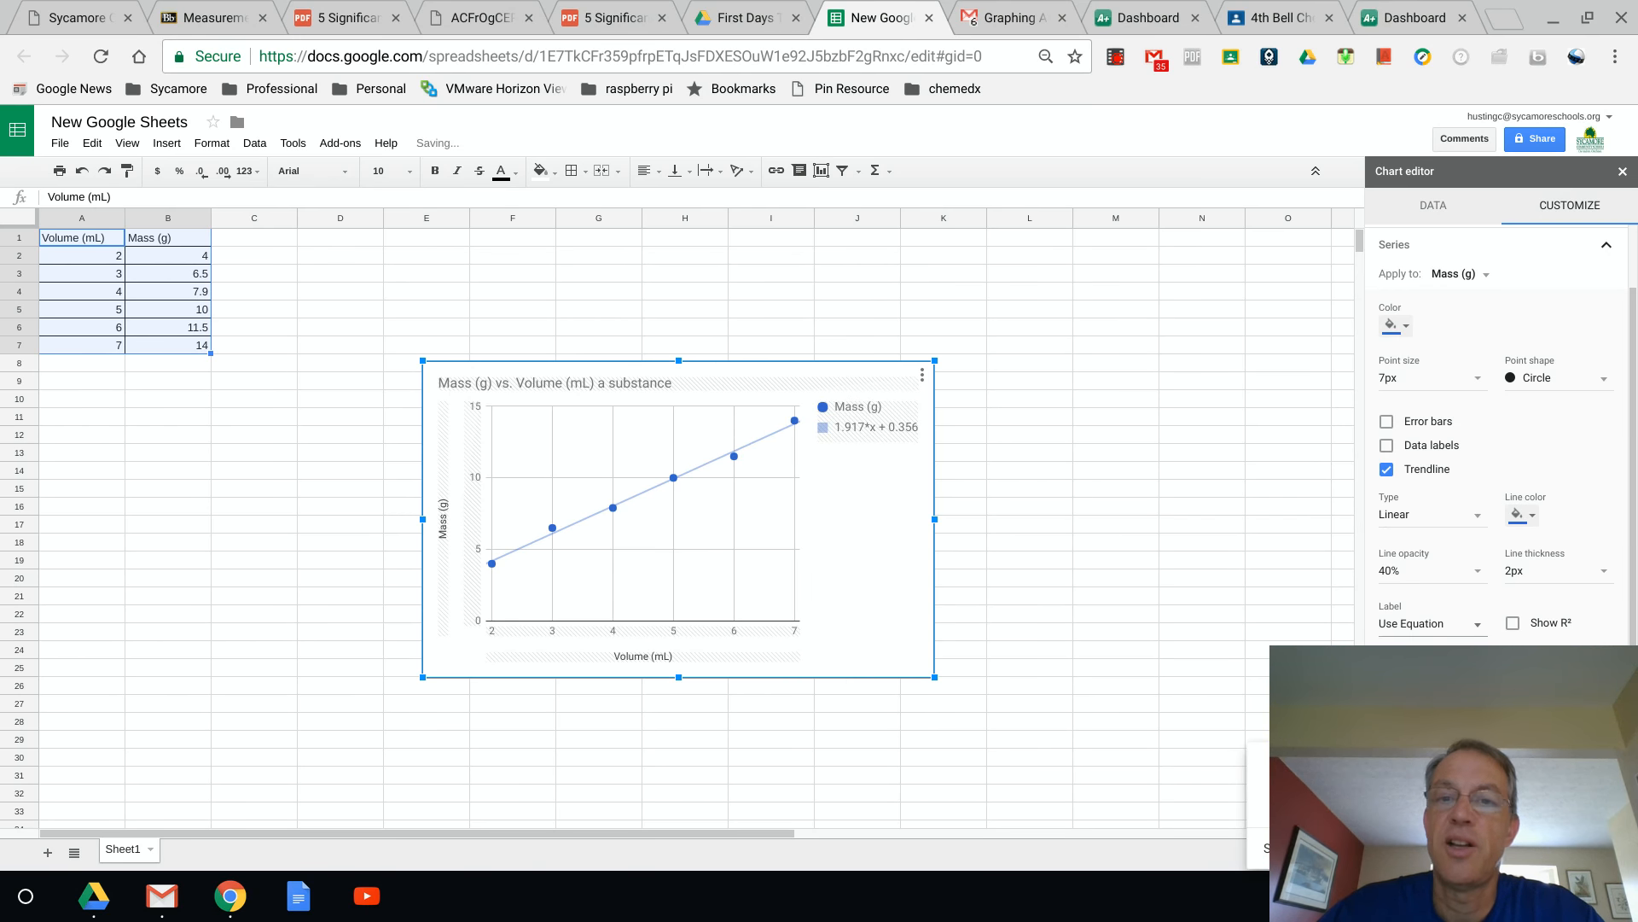
{"action": "left_click", "coordinate": [1513, 623]}
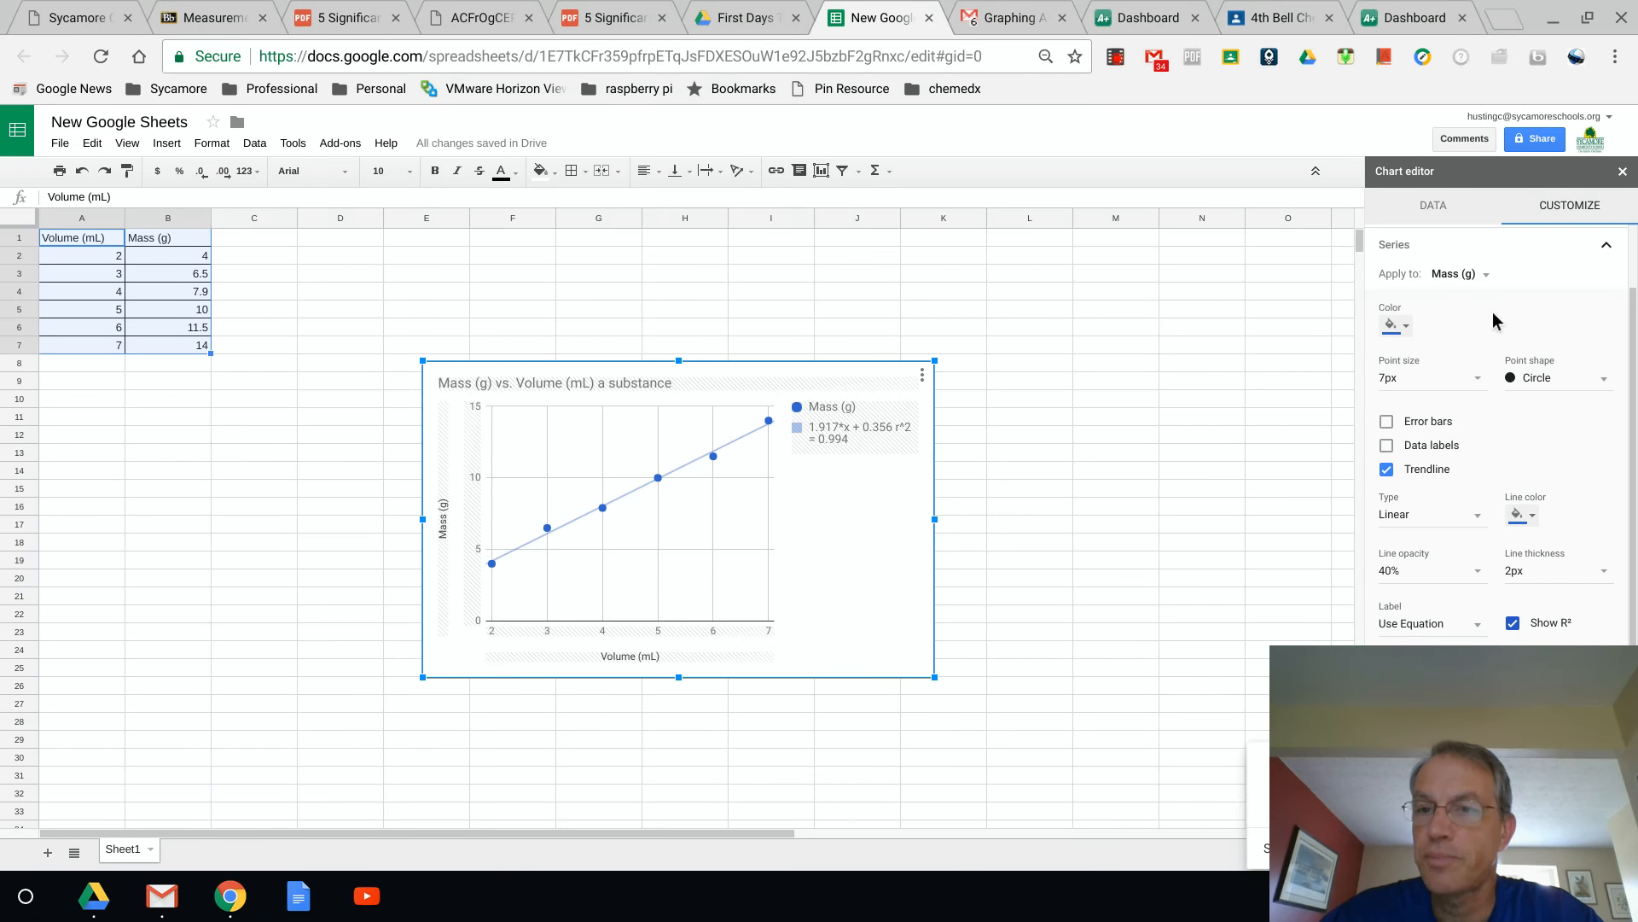
{"action": "left_click", "coordinate": [1608, 250]}
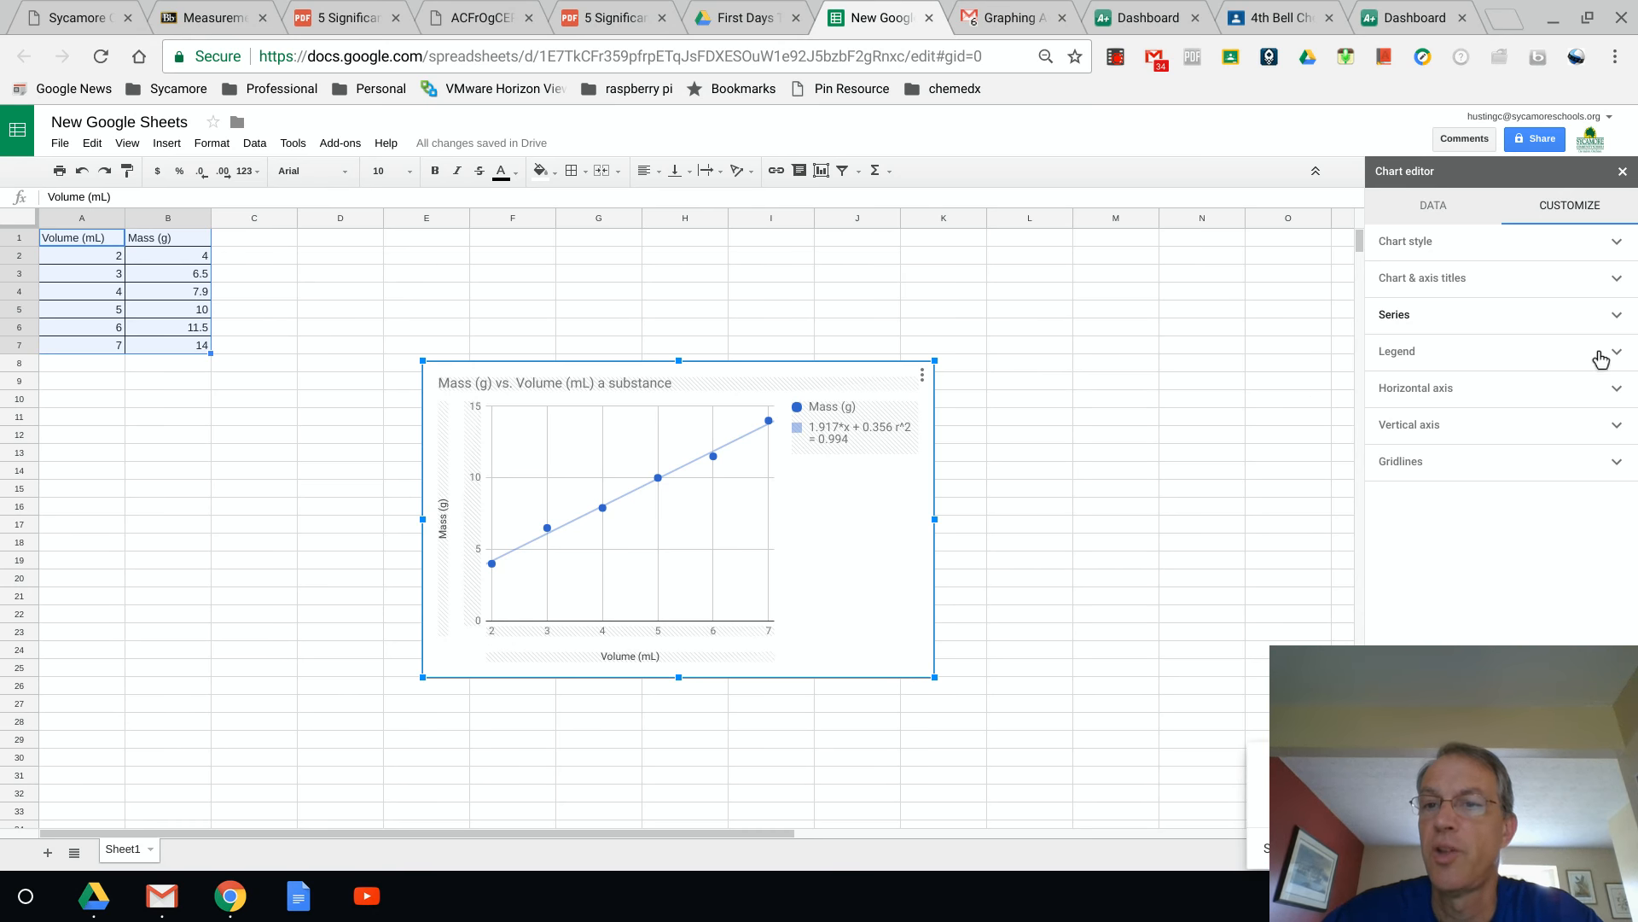
- Set the chart's horizontal axis range to a minimum of 0 and a maximum of 8
{"action": "left_click", "coordinate": [1618, 394]}
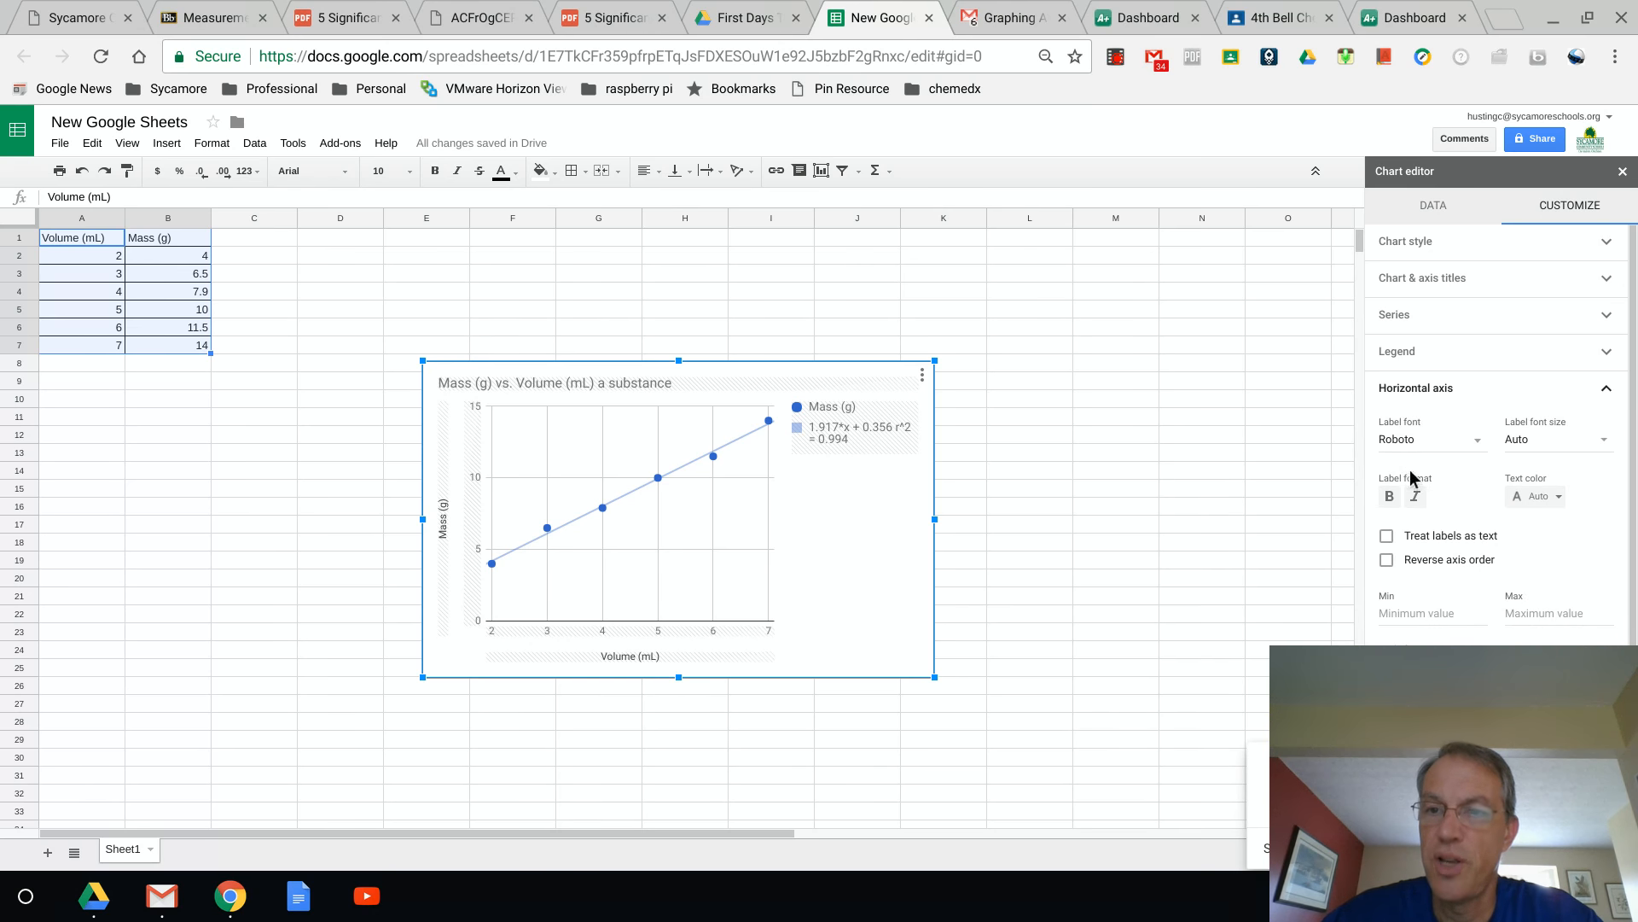
{"action": "scroll", "coordinate": [1411, 478], "scroll_direction": "down", "scroll_amount": 2}
{"action": "left_click", "coordinate": [1405, 556]}
{"action": "type", "text": "0"}
{"action": "left_click", "coordinate": [1553, 551]}
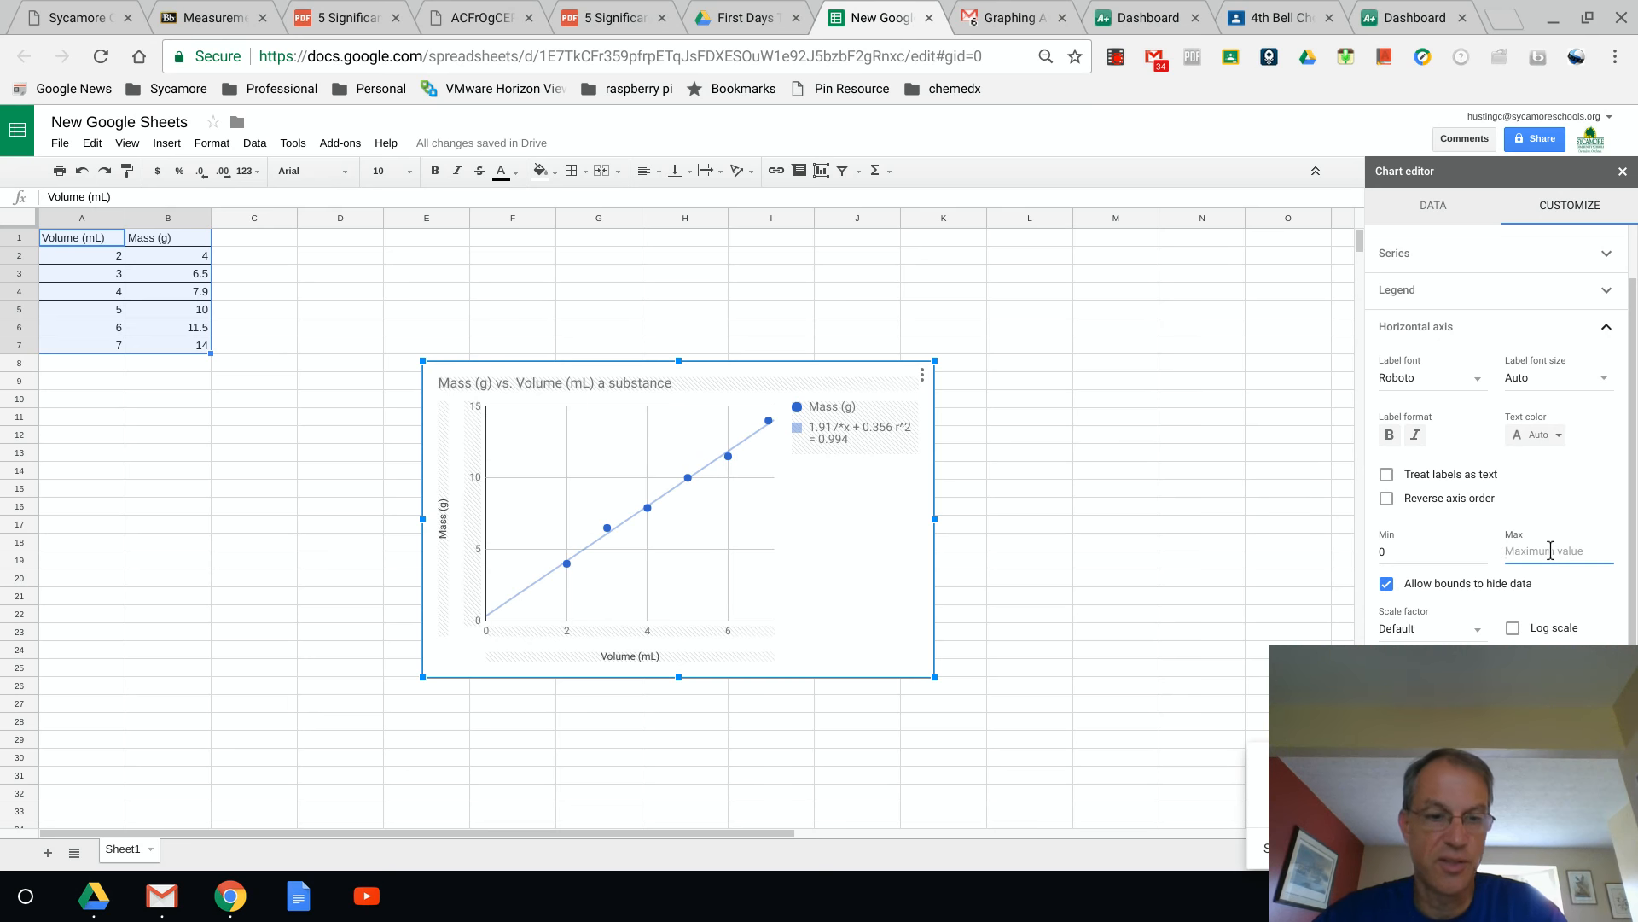
{"action": "type", "text": "8"}
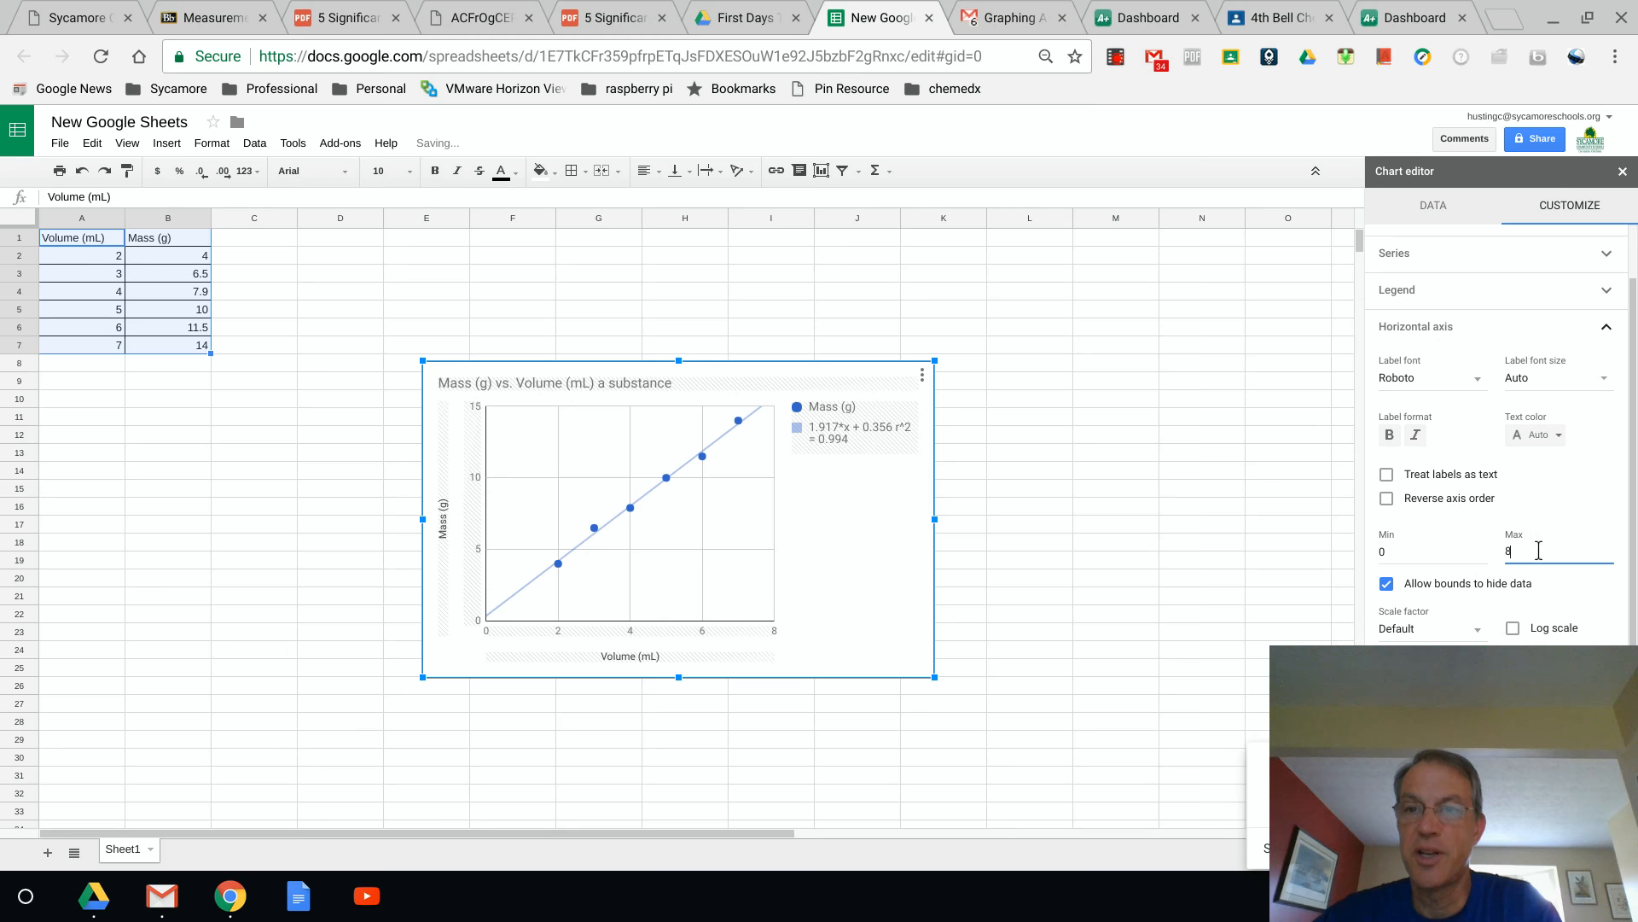
{"action": "left_click", "coordinate": [1608, 329]}
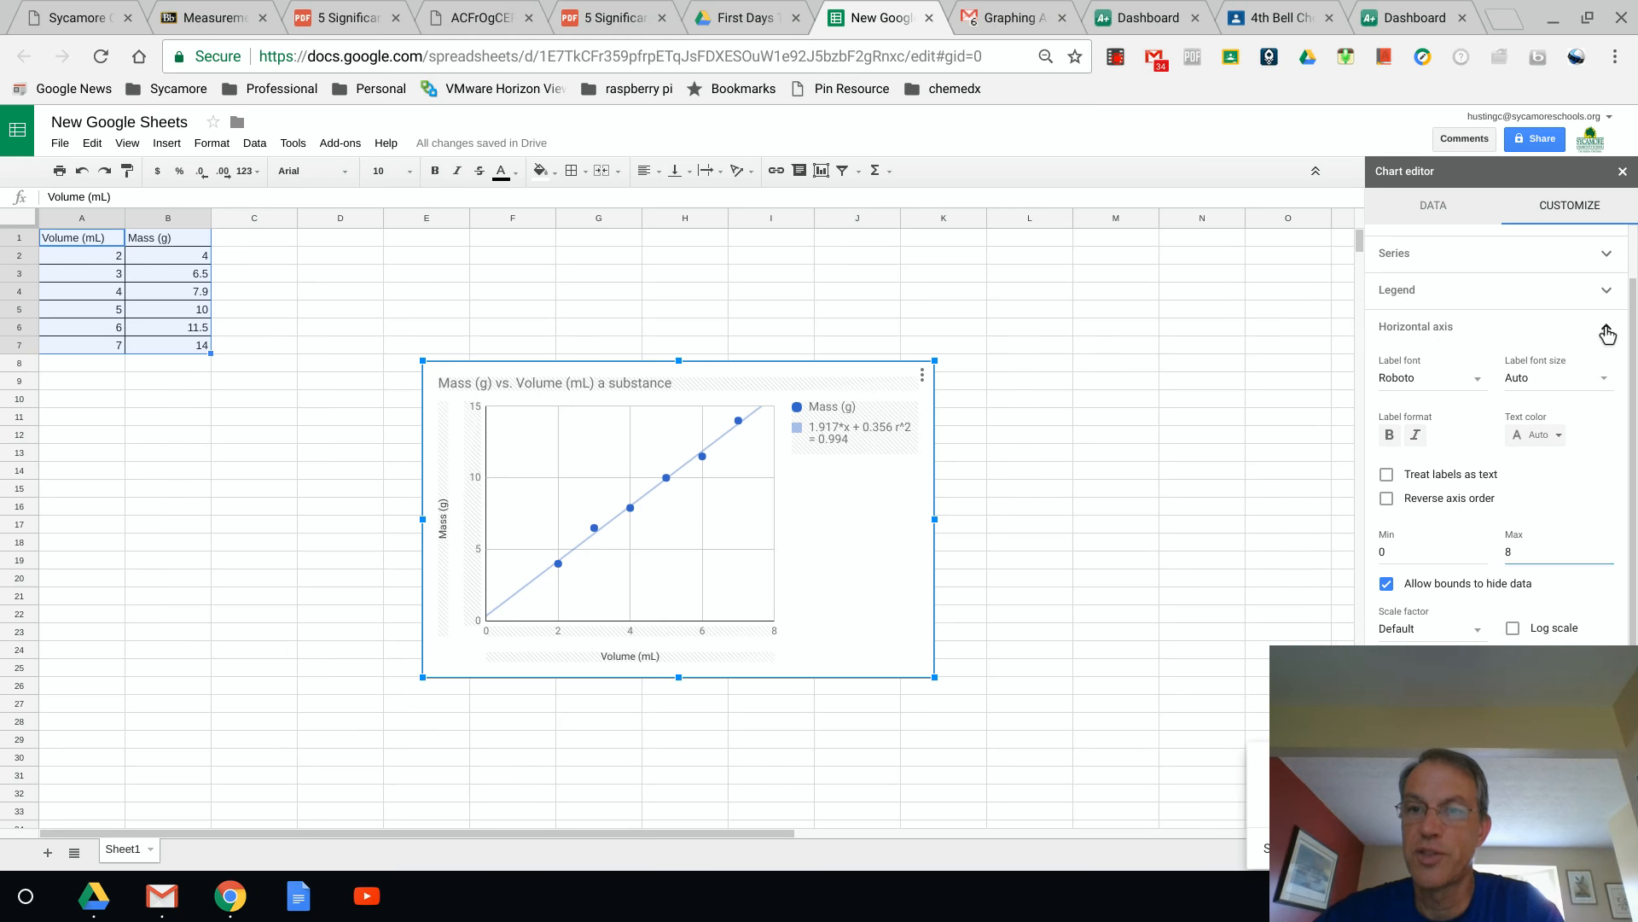
- Set the vertical axis range to a minimum of 0 and a maximum of 18, and close the chart editor
{"action": "left_click", "coordinate": [1617, 427]}
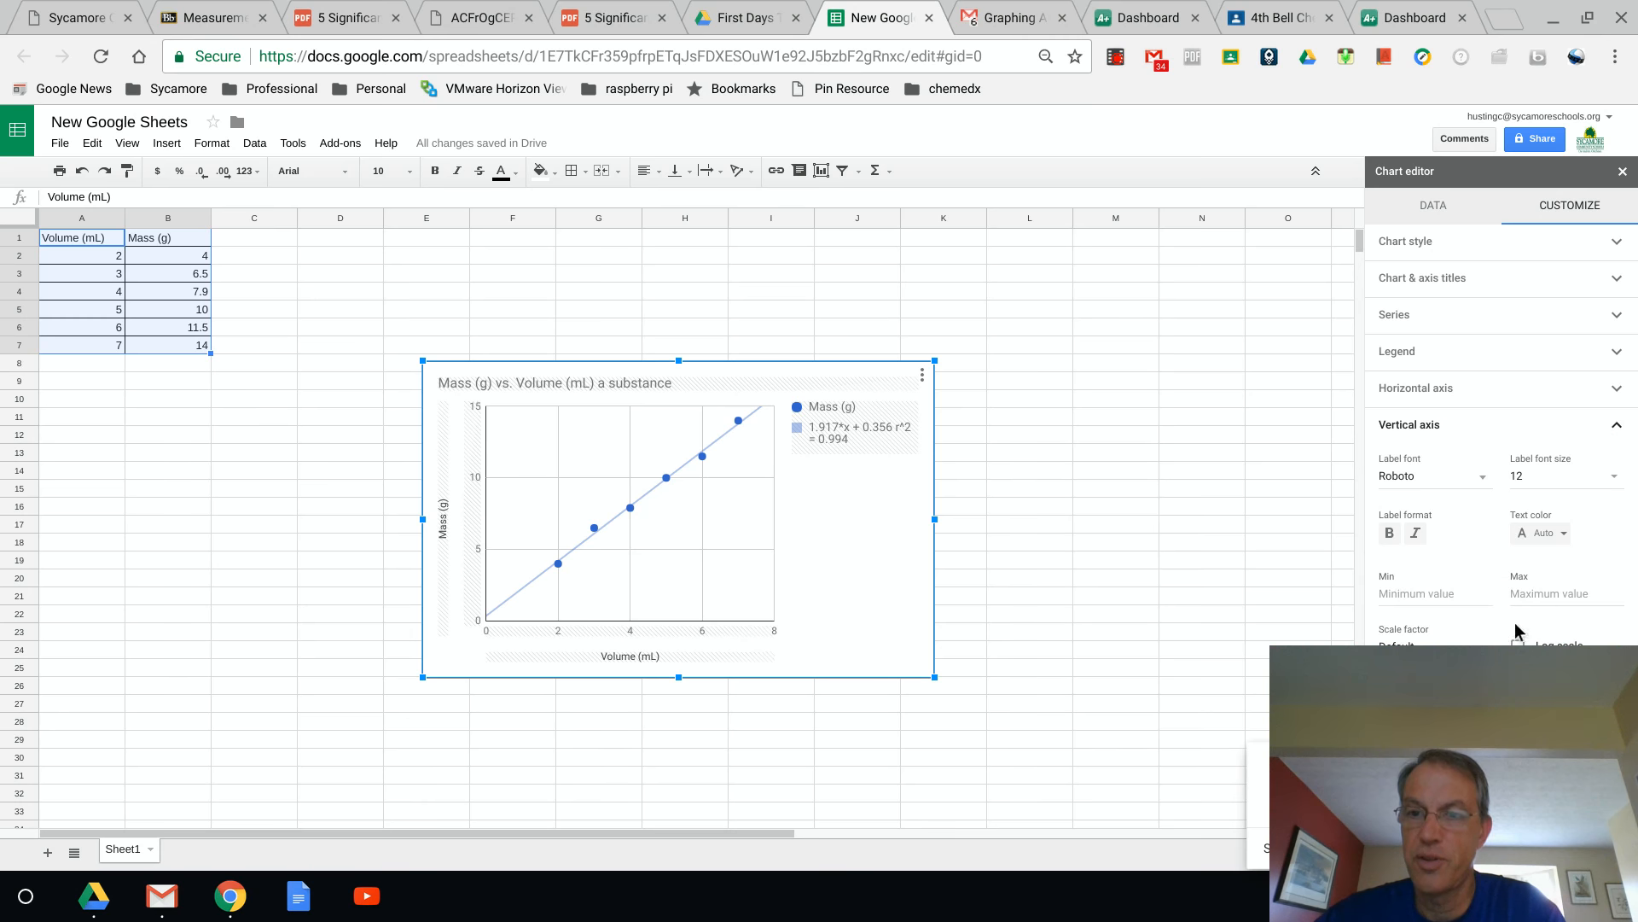
{"action": "left_click", "coordinate": [1427, 592]}
{"action": "type", "text": "0"}
{"action": "left_click", "coordinate": [1546, 591]}
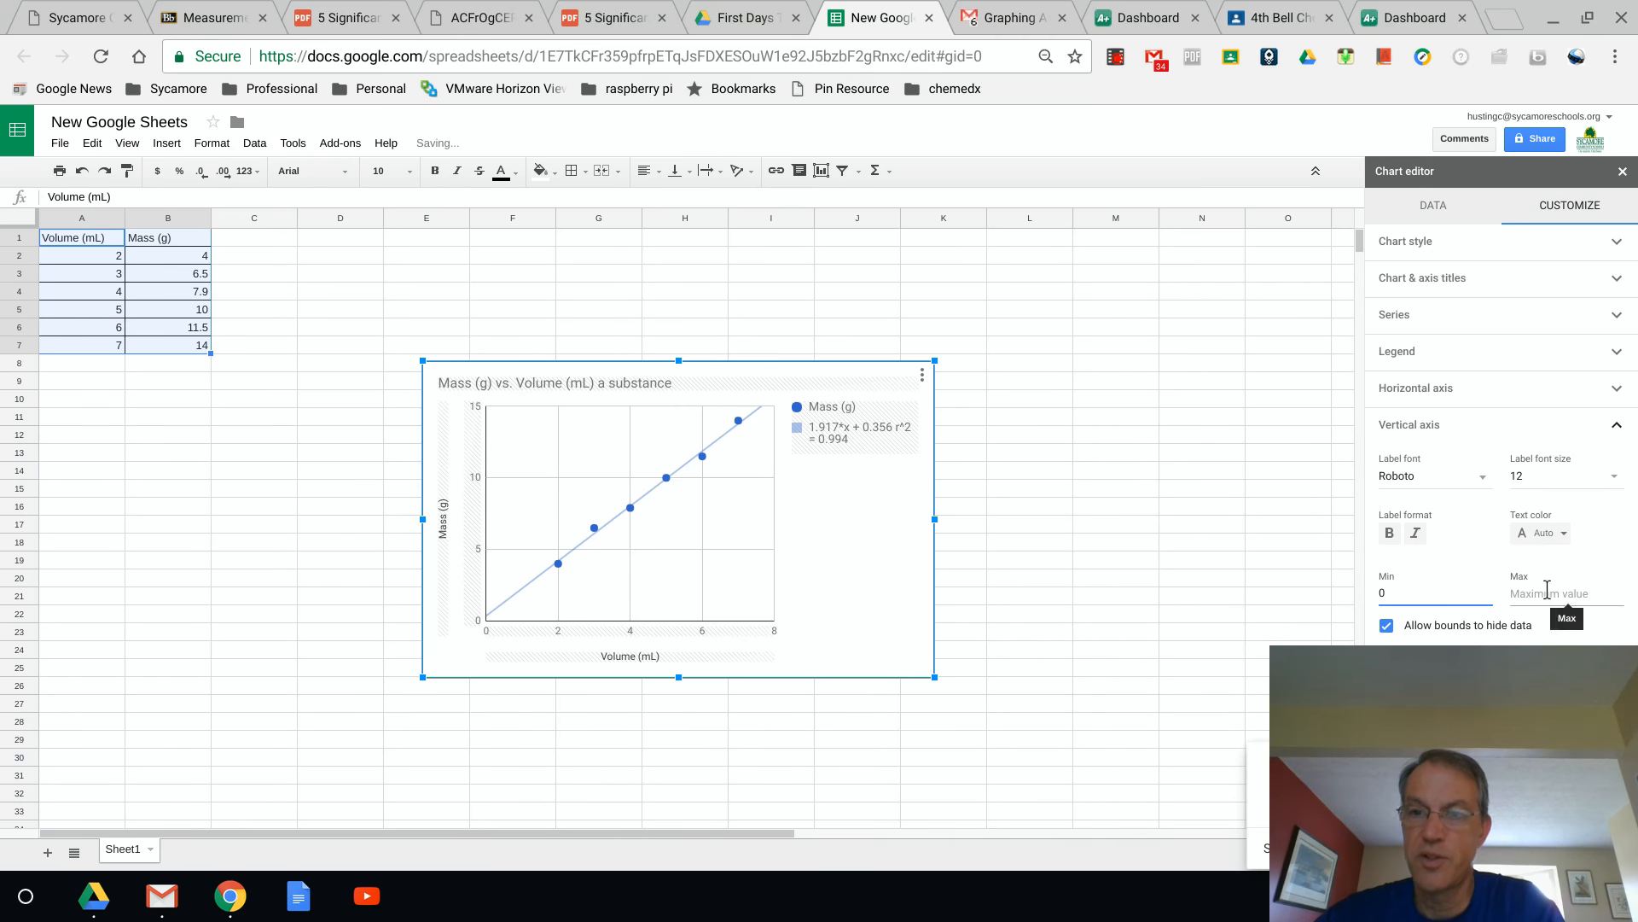
{"action": "type", "text": "1"}
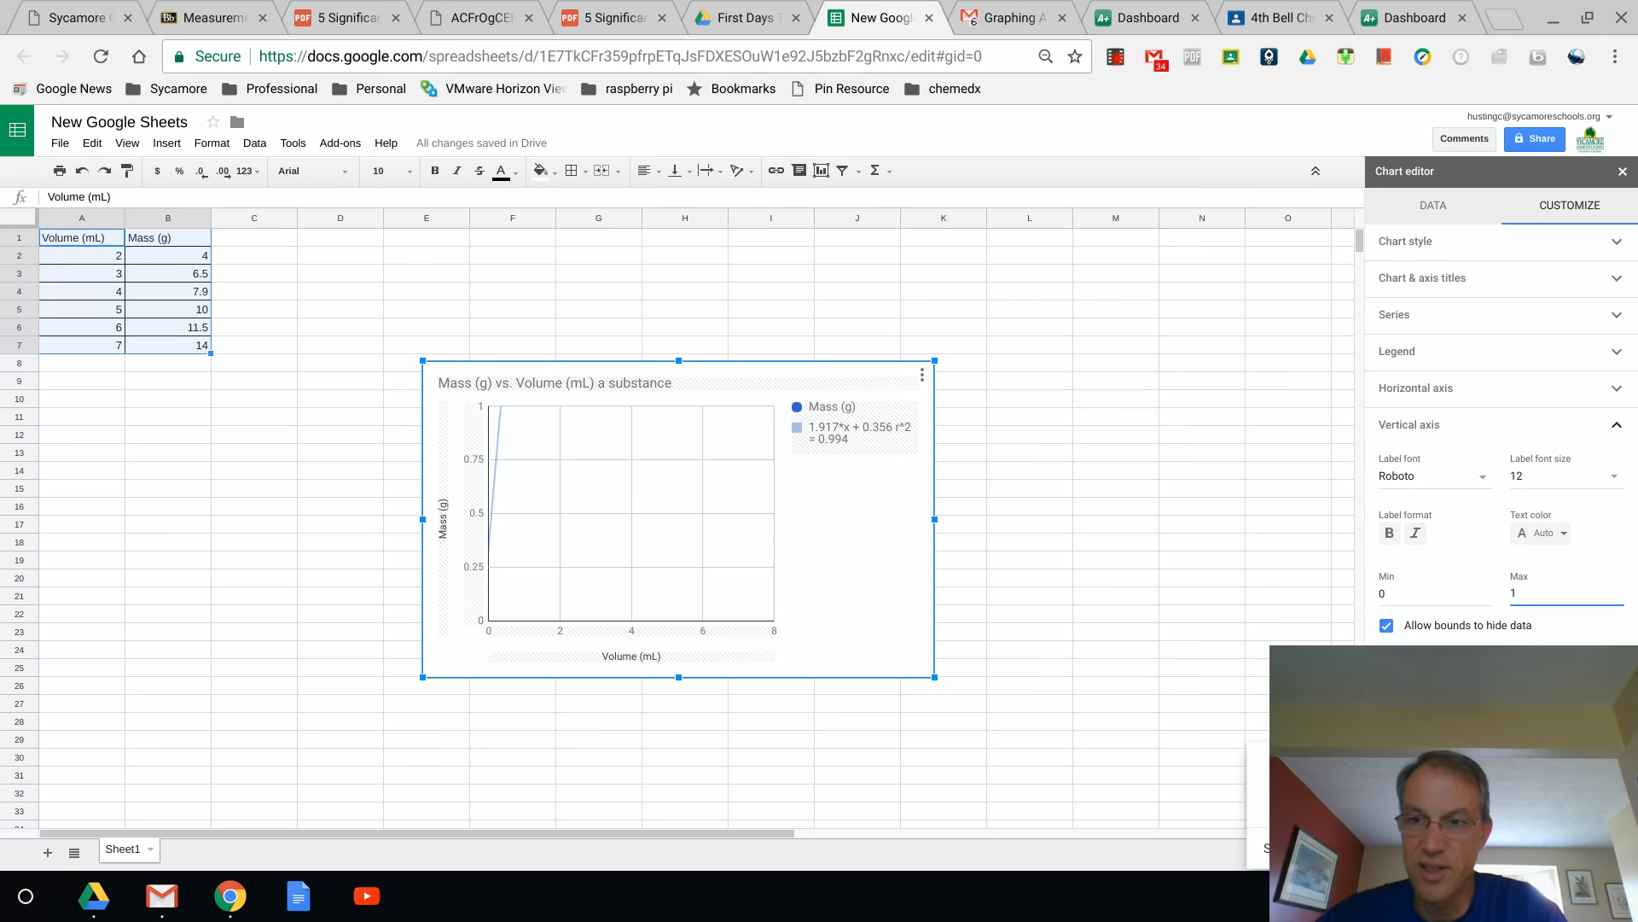
{"action": "type", "text": "8"}
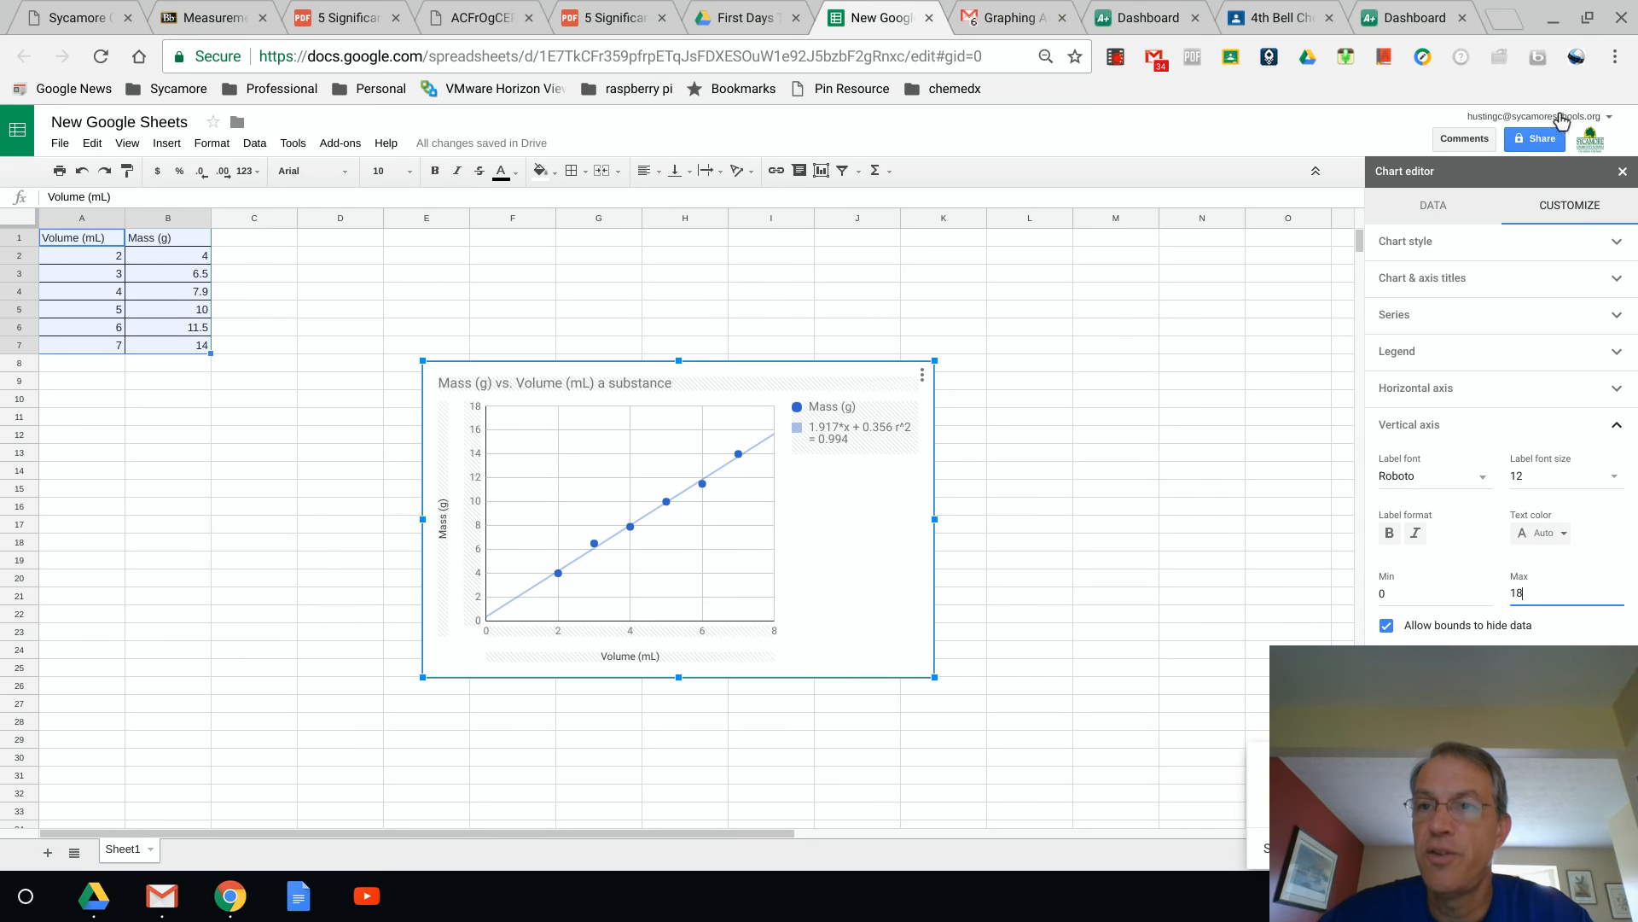
{"action": "left_click", "coordinate": [1621, 174]}
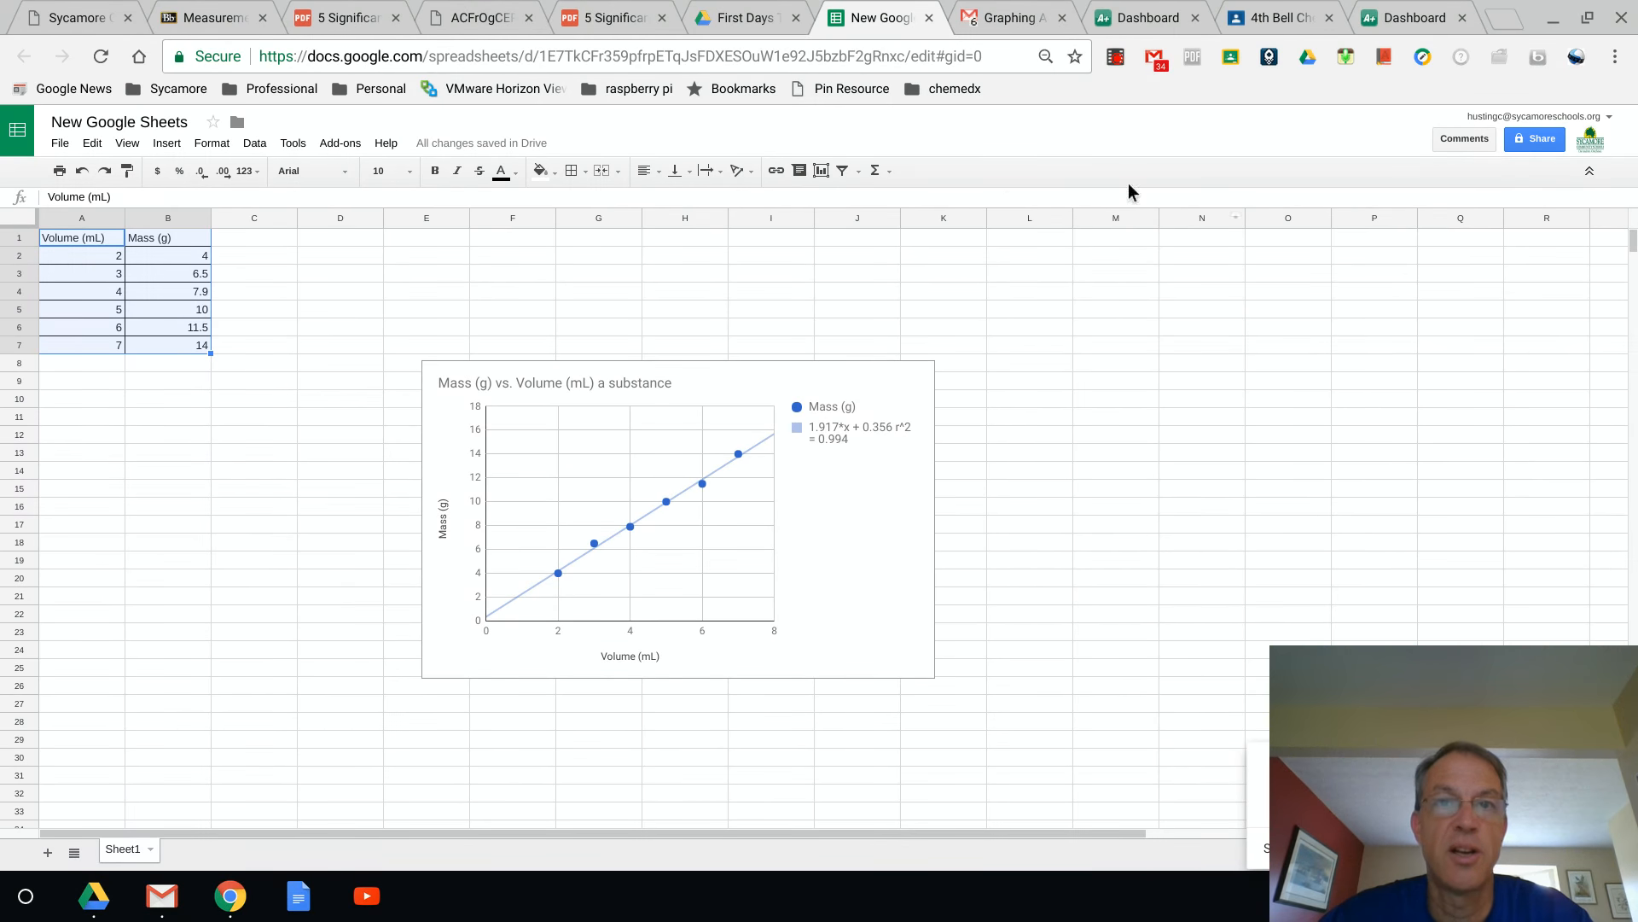
- Launch the Graphical app from the full list of installed apps
{"action": "left_click", "coordinate": [21, 905]}
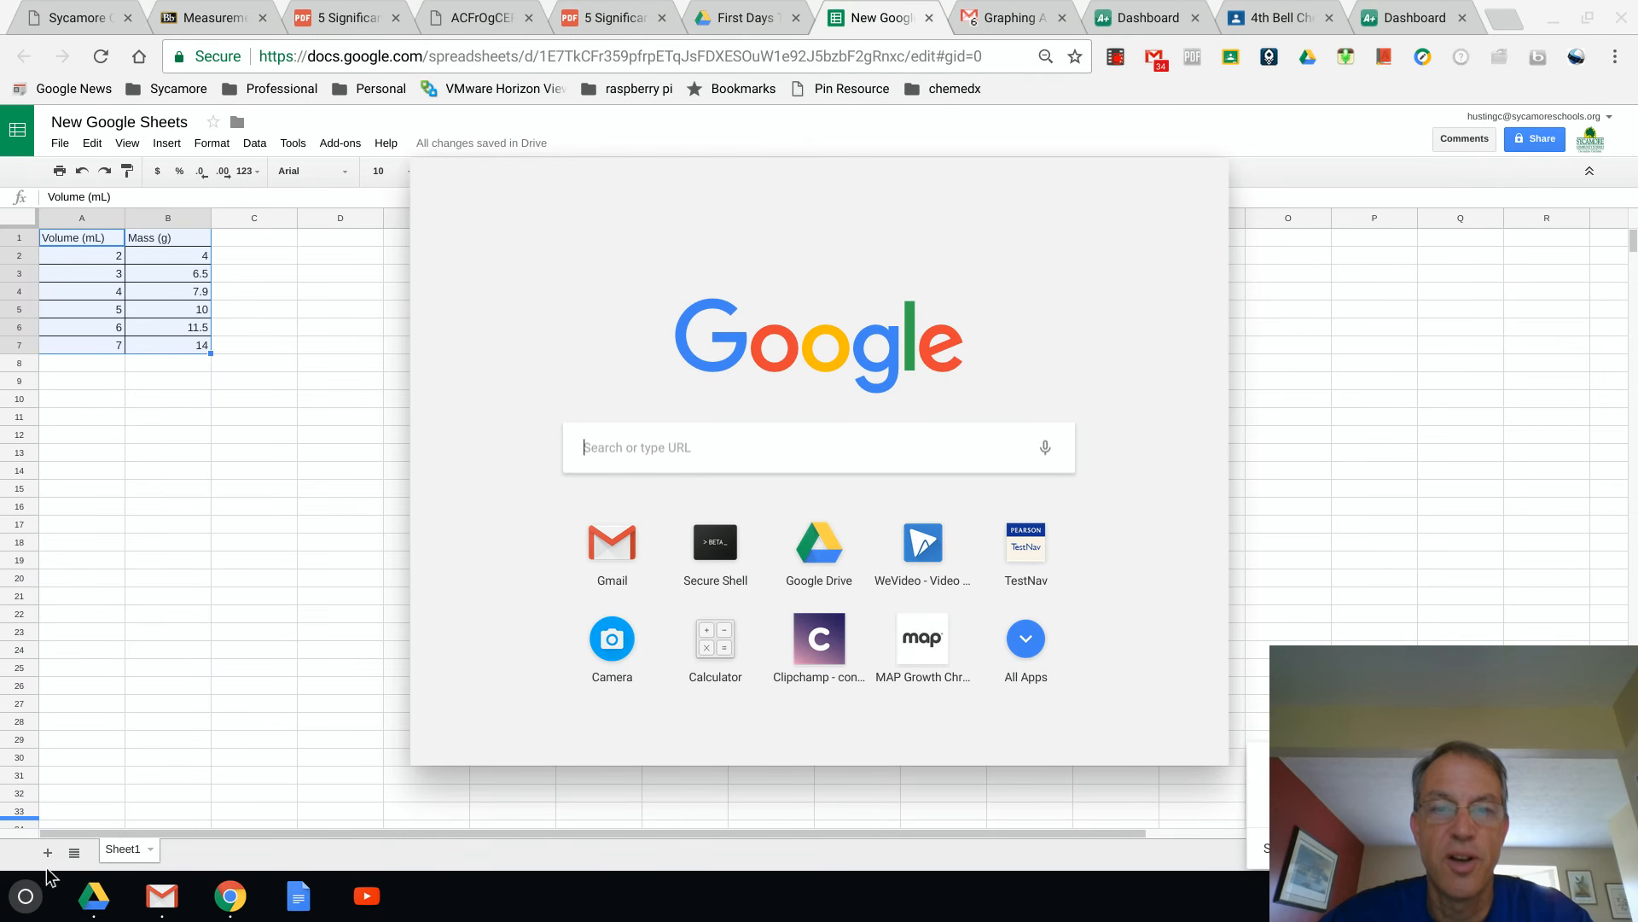
{"action": "left_click", "coordinate": [1026, 640]}
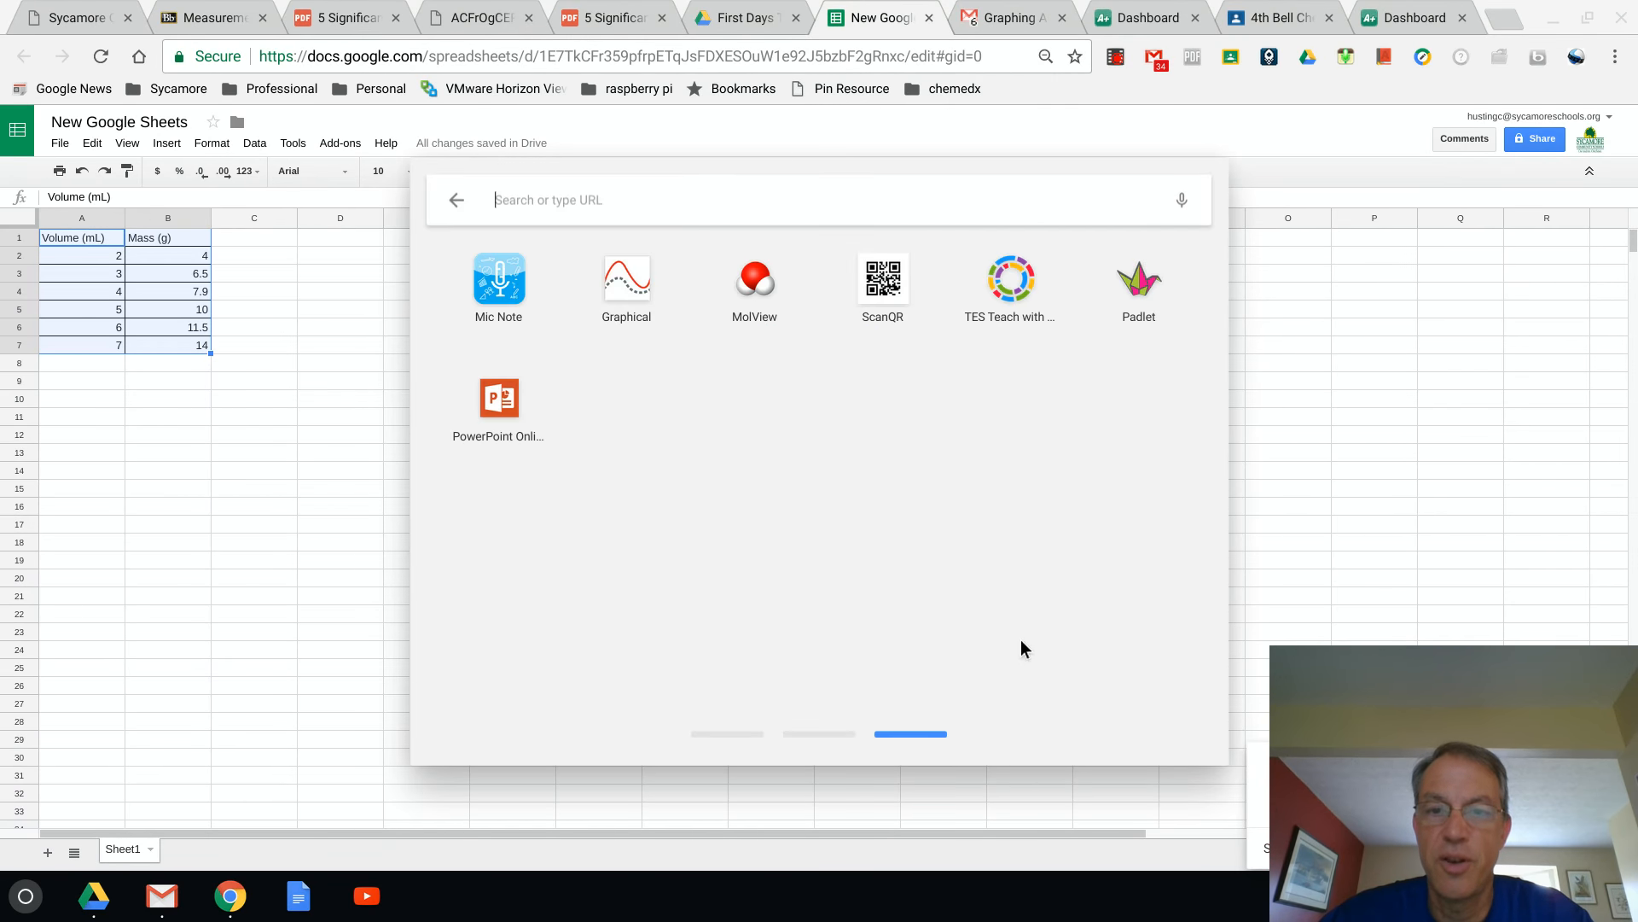
{"action": "left_click", "coordinate": [625, 282]}
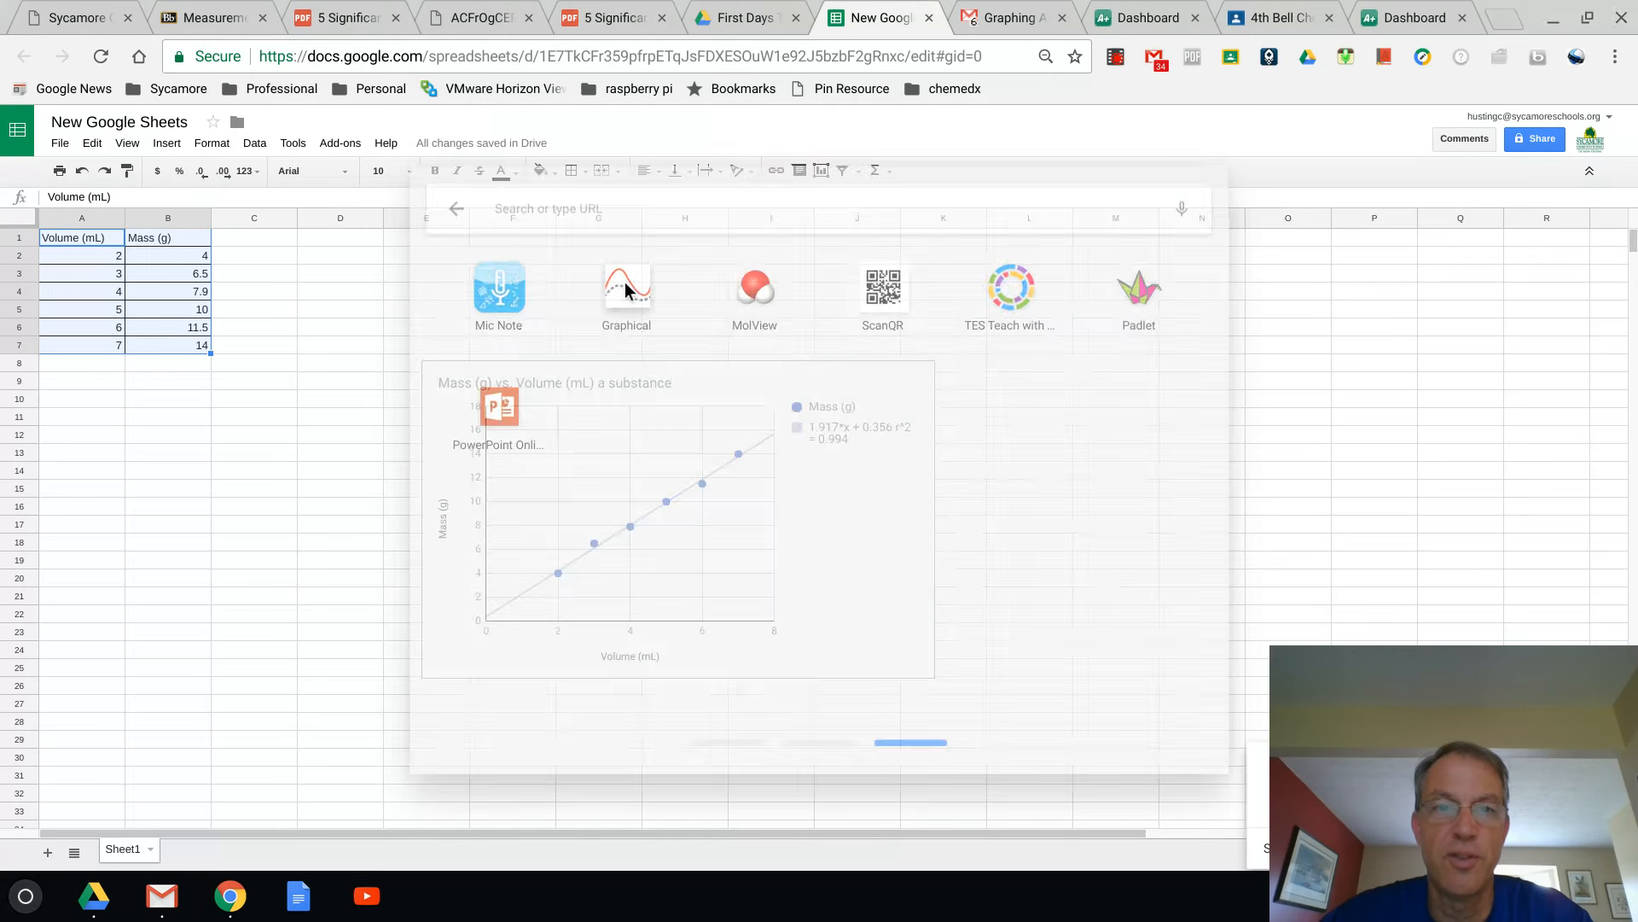